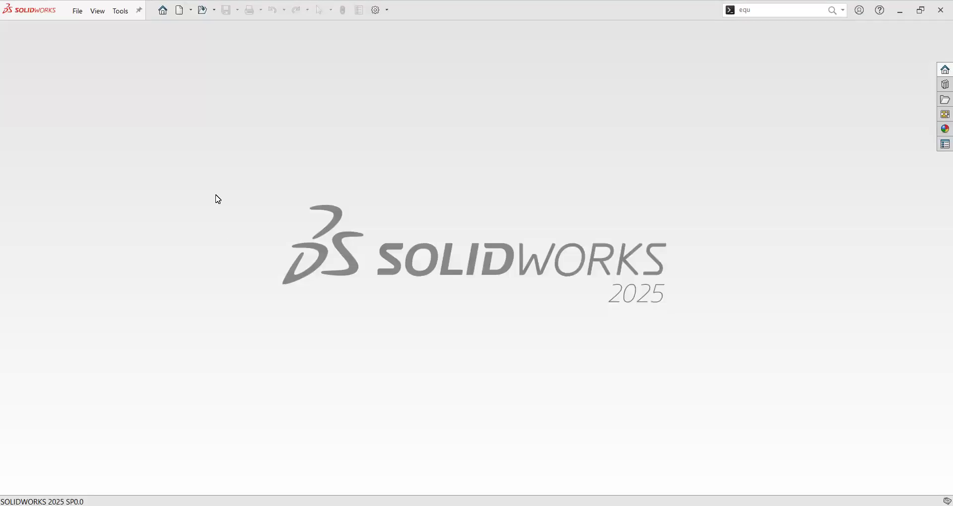
Create a new part from the Part template and select its Front Plane
click(182, 11)
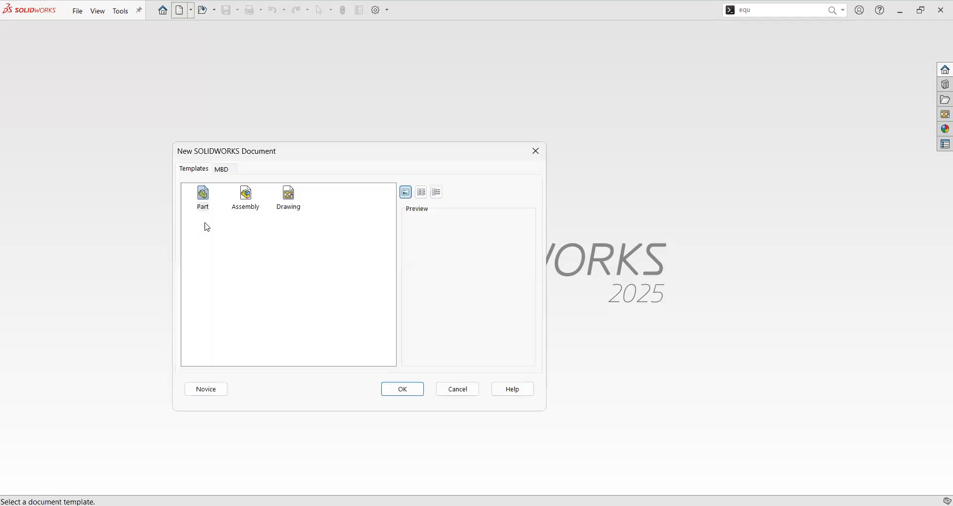
double_click(204, 196)
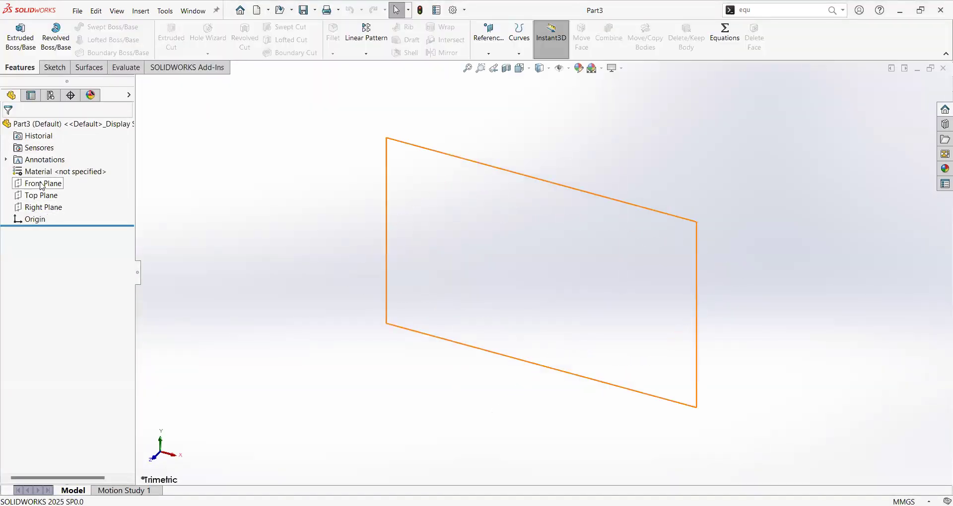
click(42, 184)
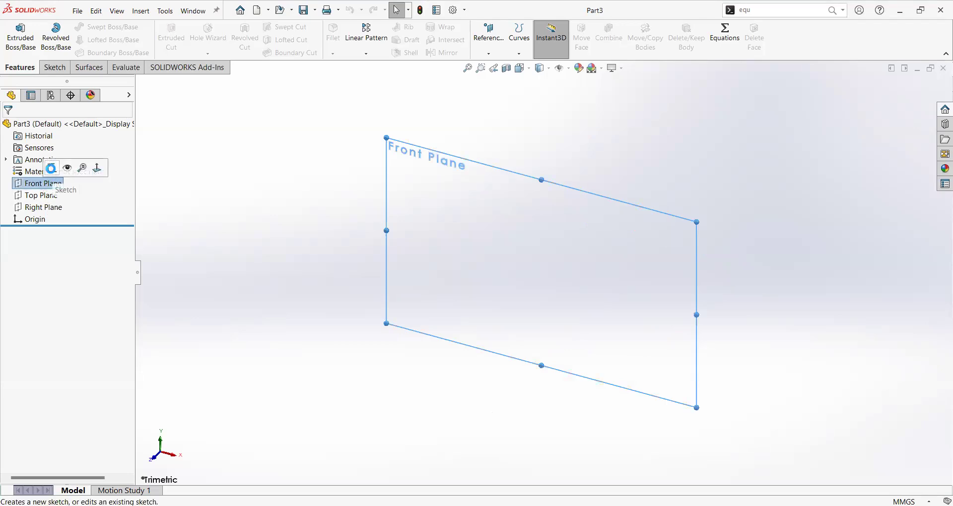
Sketch a center rectangle at the origin and a circle level with it to the right
click(74, 165)
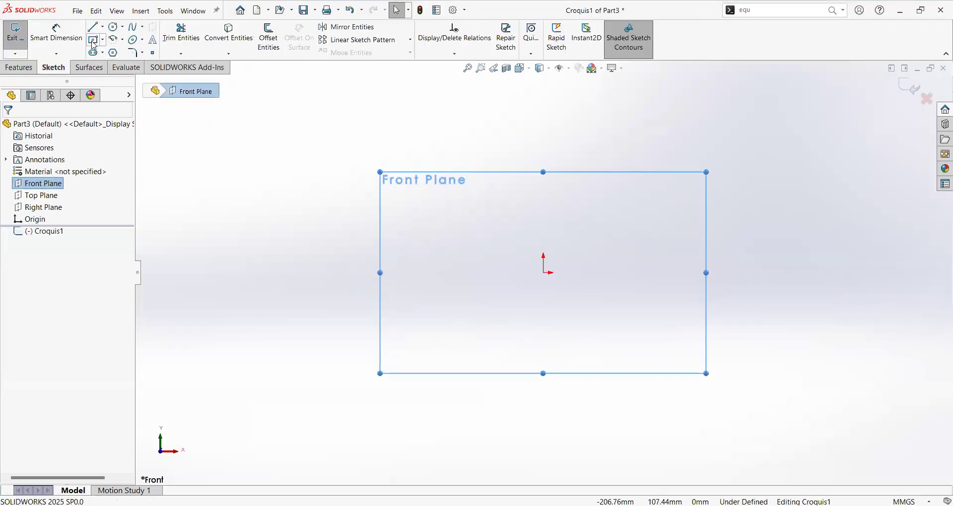
click(94, 40)
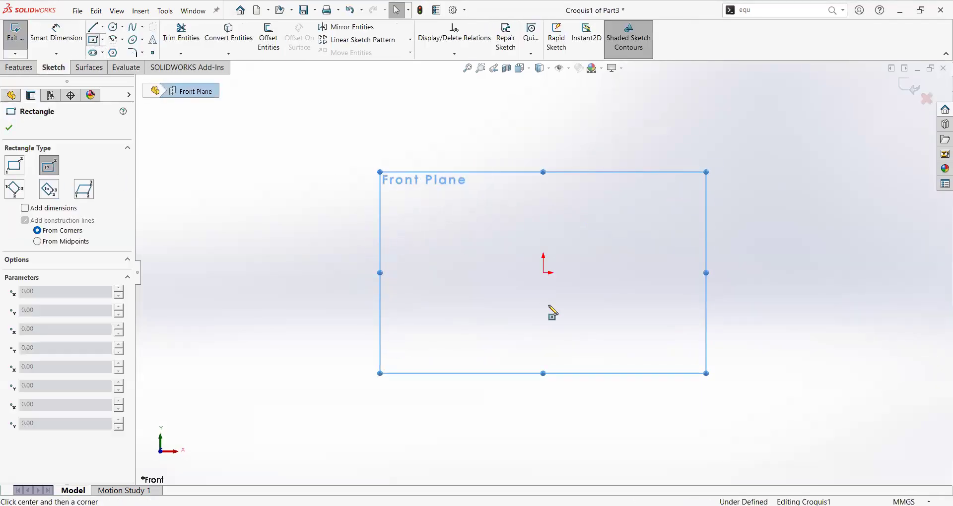
click(543, 273)
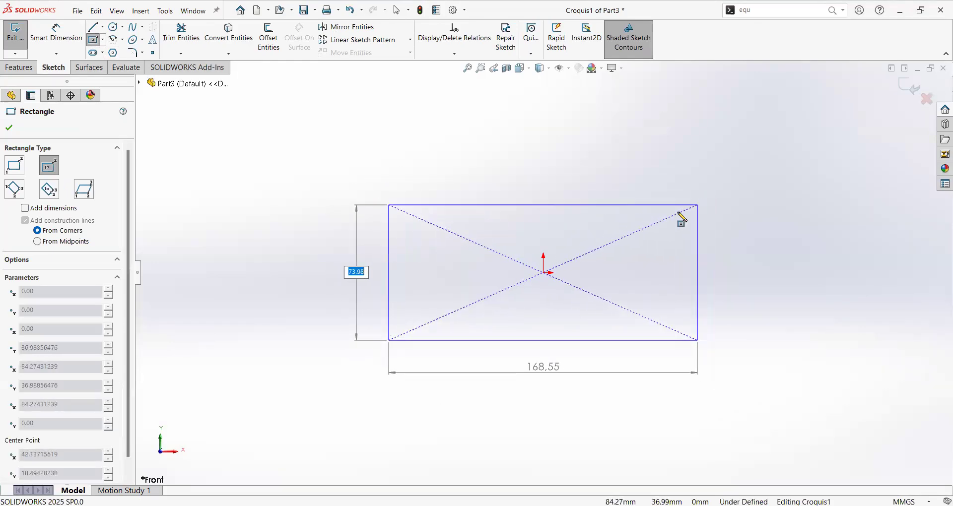
click(619, 233)
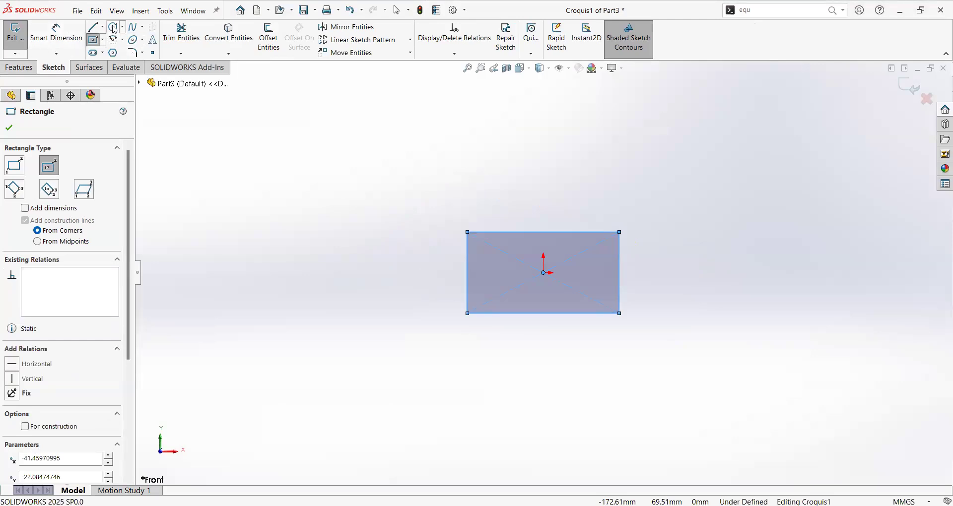
click(115, 28)
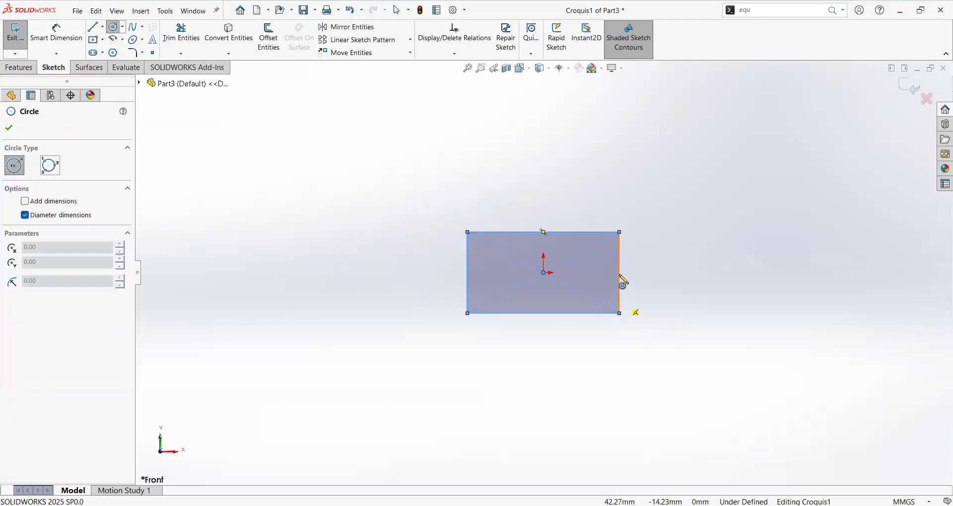
click(688, 273)
click(698, 187)
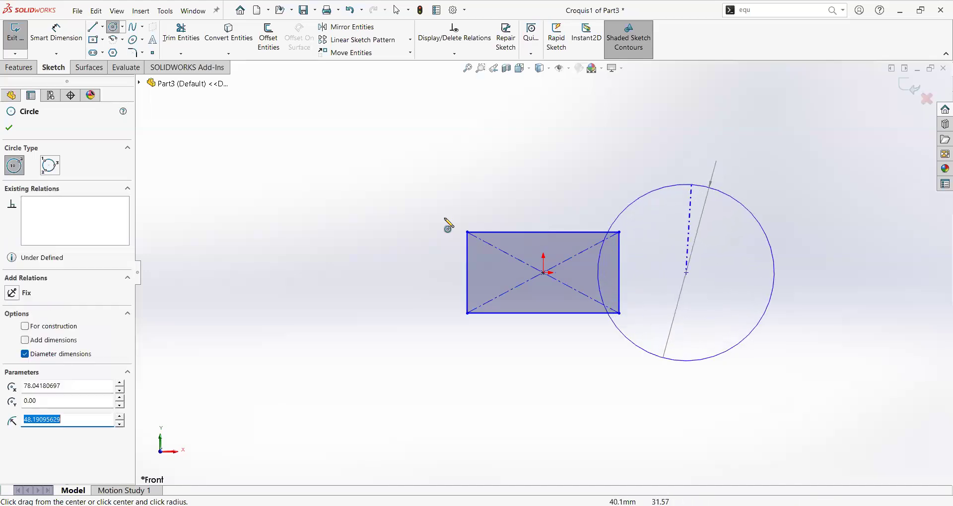
Draw a corner rectangle crossing the circle's right edge
click(104, 41)
click(144, 51)
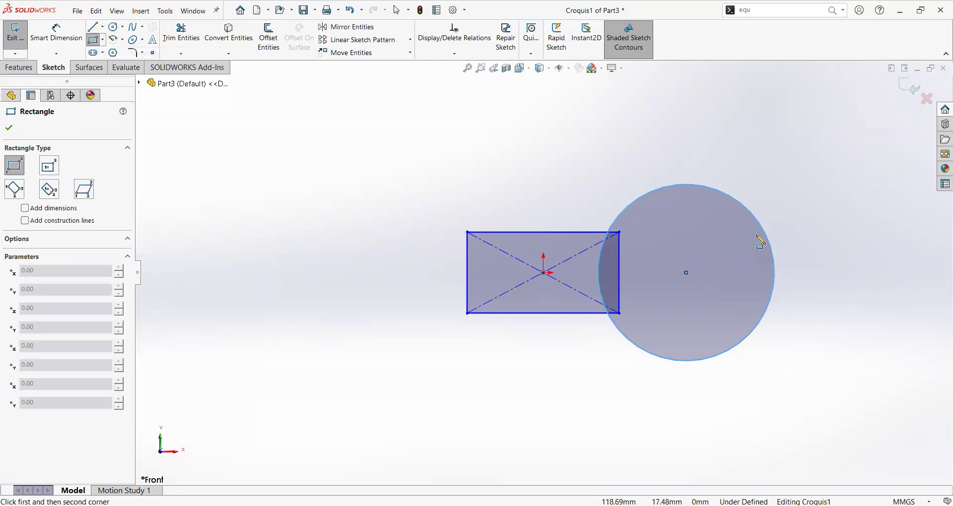
click(746, 220)
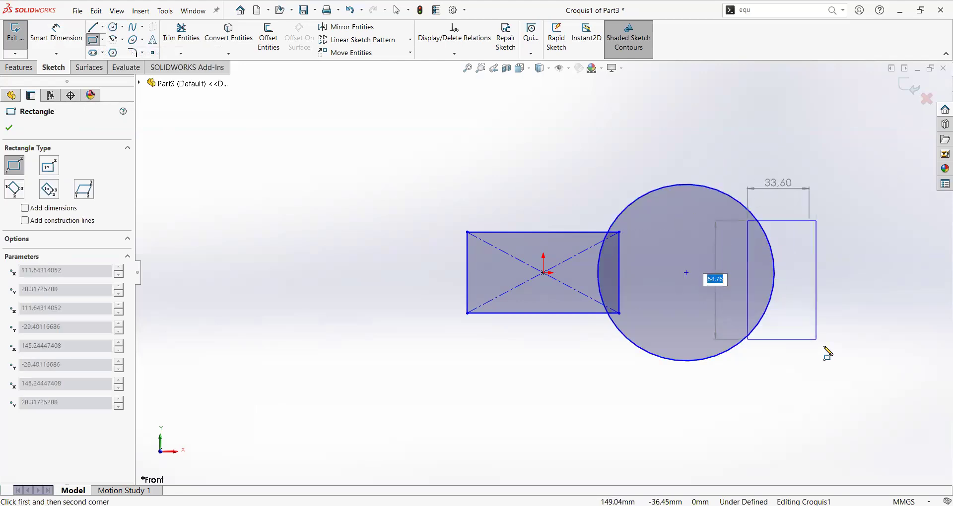
click(822, 327)
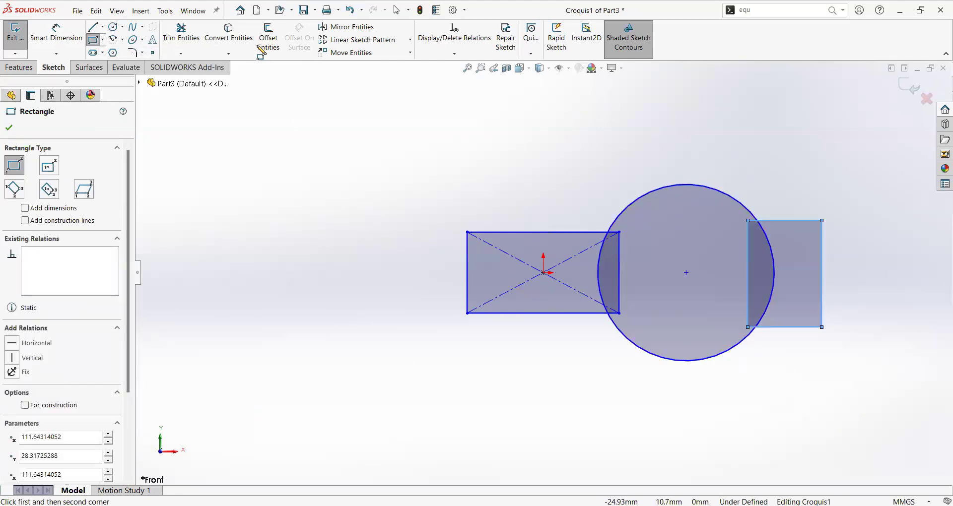
Make the circle centre horizontal with the right rectangle's edge midpoint
key(Escape)
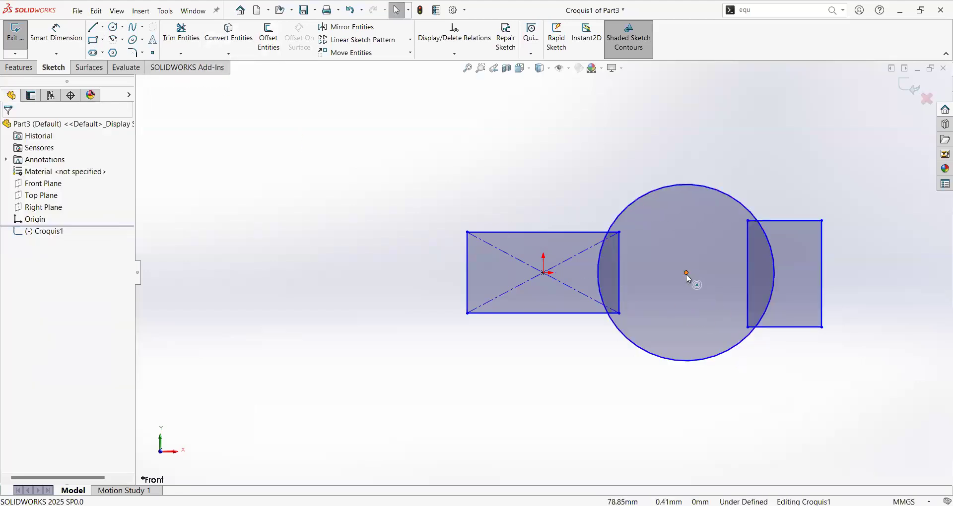
click(686, 273)
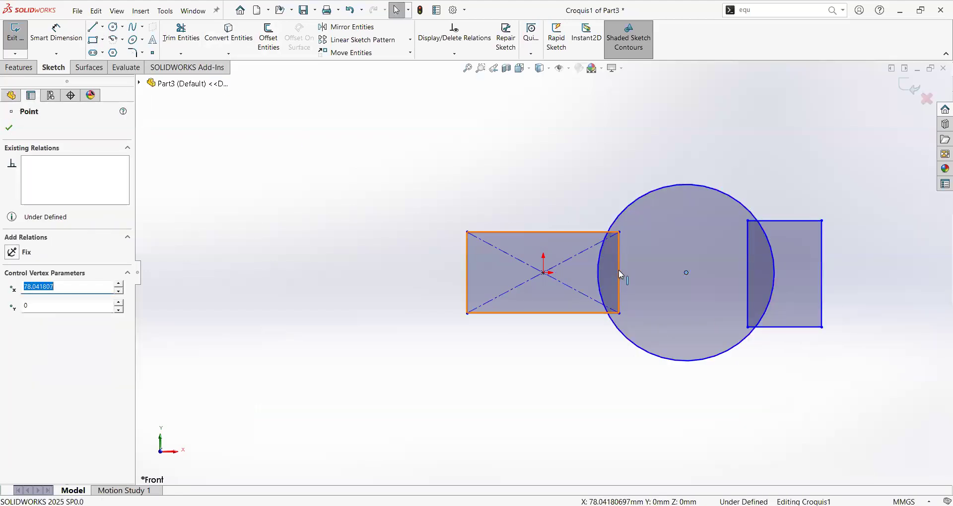
ctrl+click(747, 273)
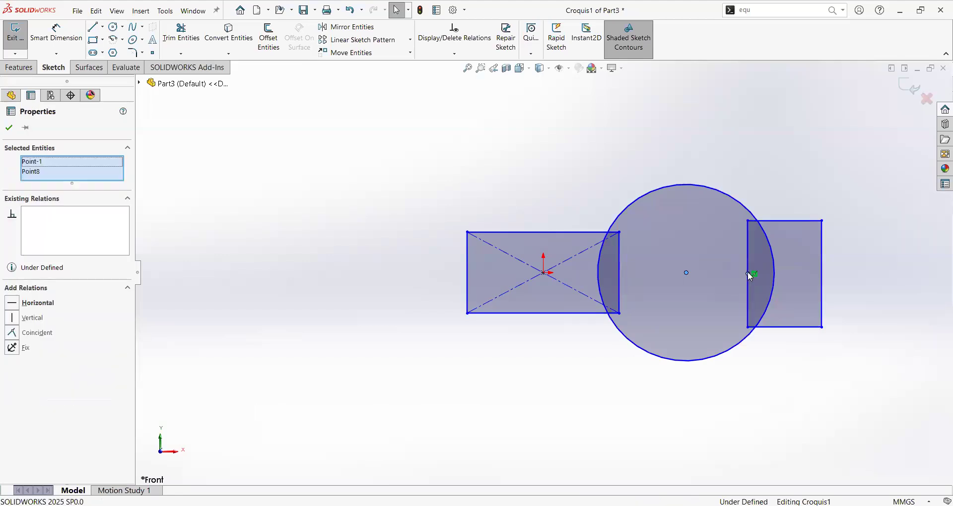
click(782, 215)
click(759, 185)
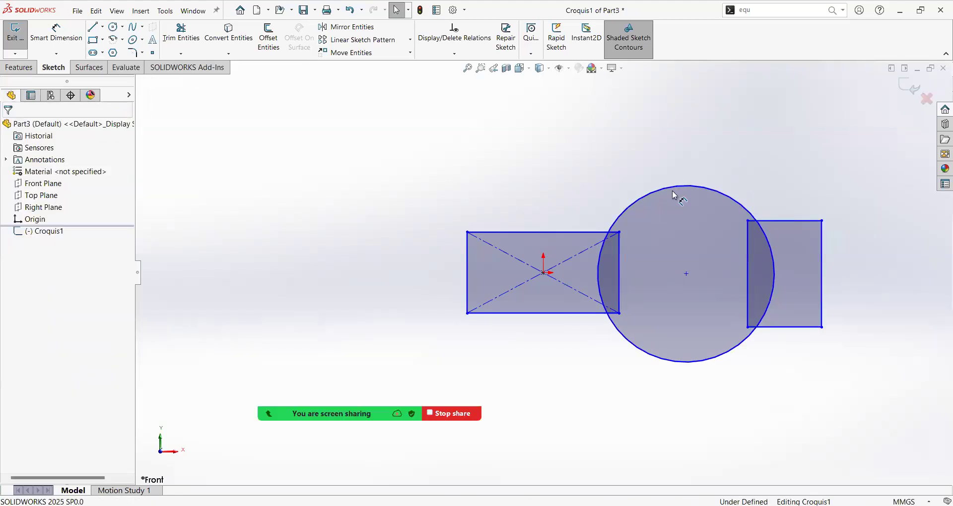
Dimension the origin-to-circle-centre distance and set the right rectangle's height to 60 mm
click(544, 273)
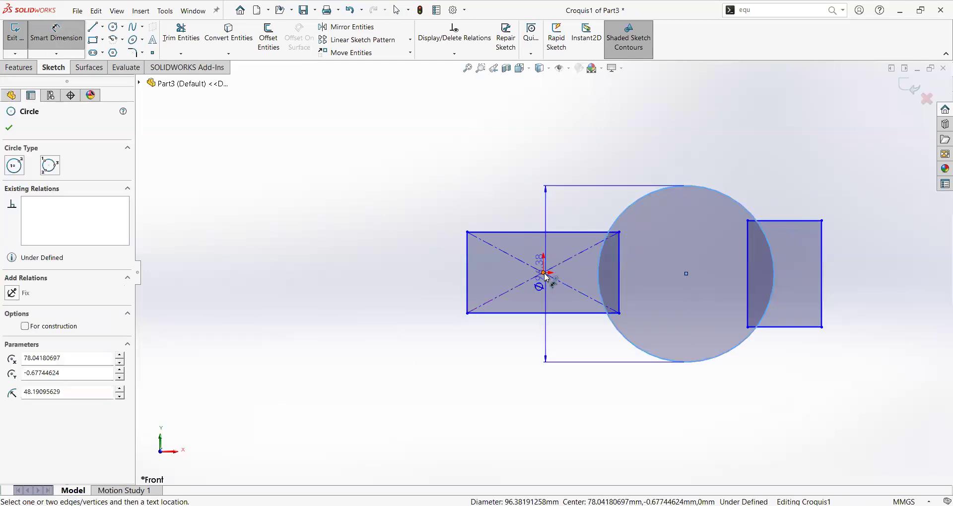
click(623, 140)
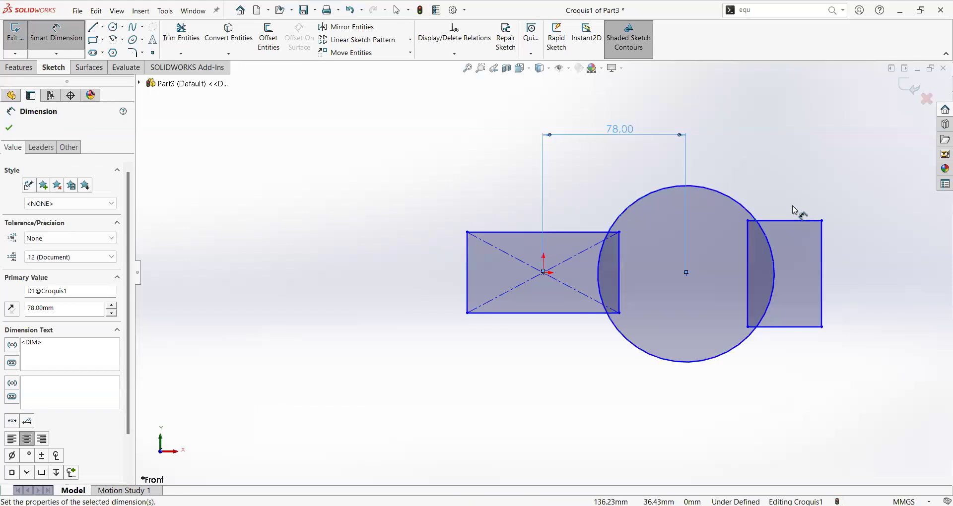
click(823, 231)
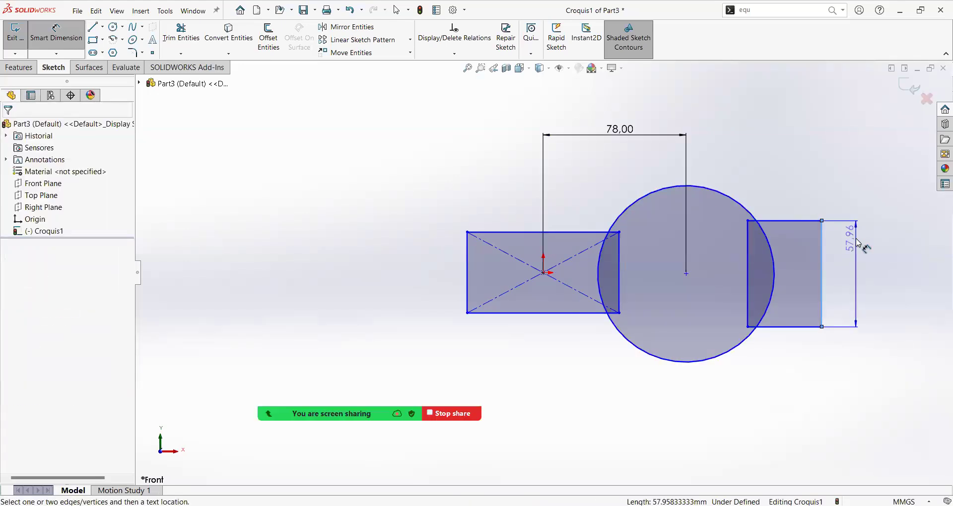
click(857, 244)
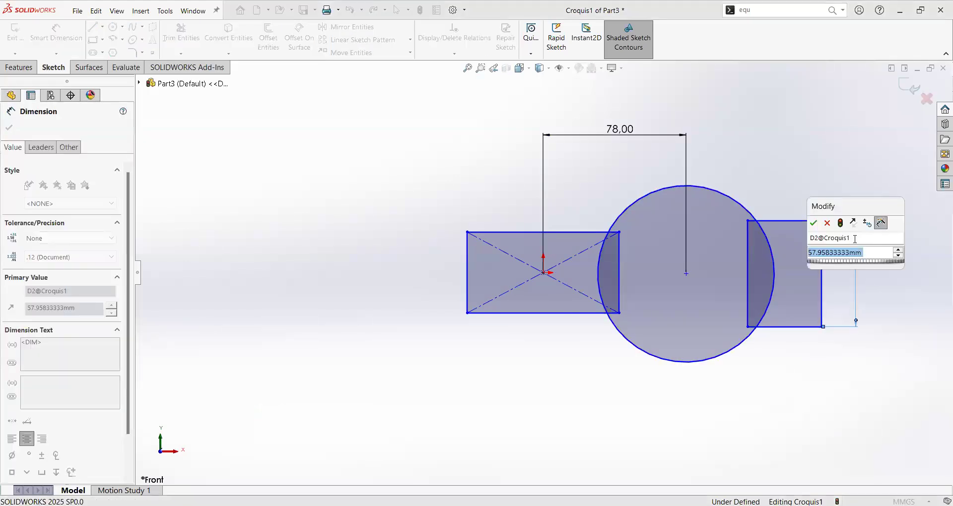
text(60)
key(Return)
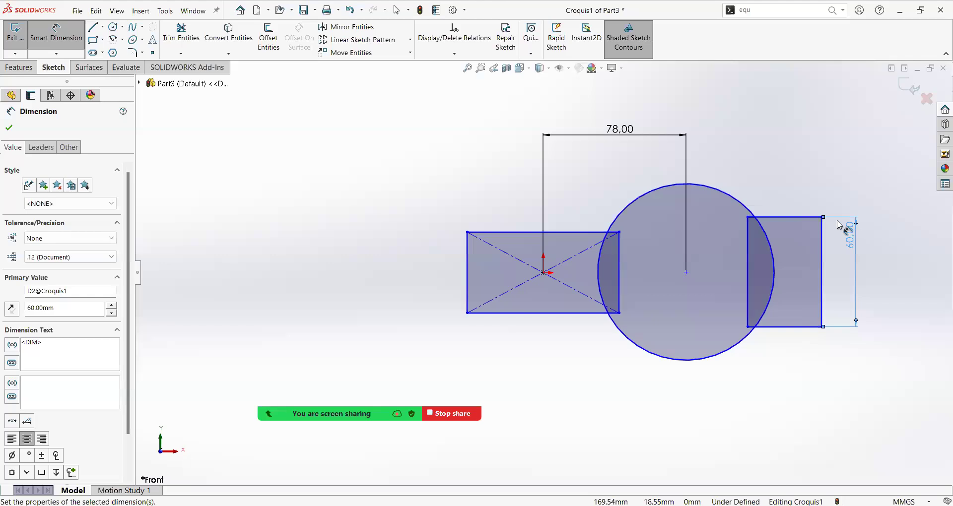
key(Escape)
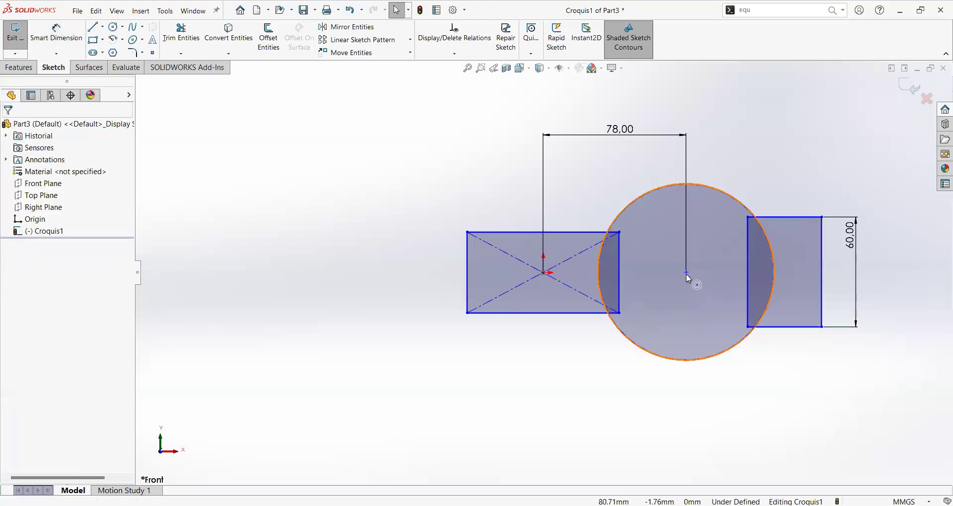
Make the circle centre horizontal with the origin
click(686, 272)
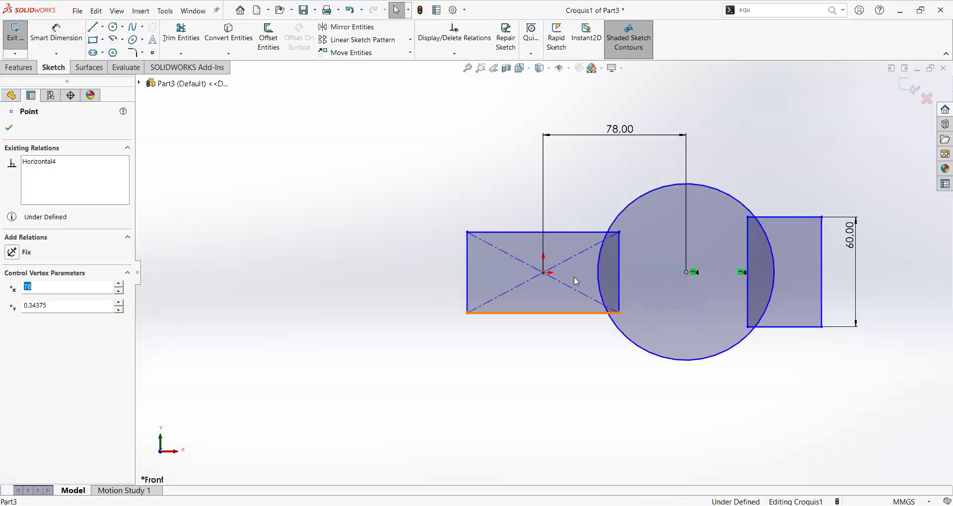
ctrl+click(546, 273)
click(575, 213)
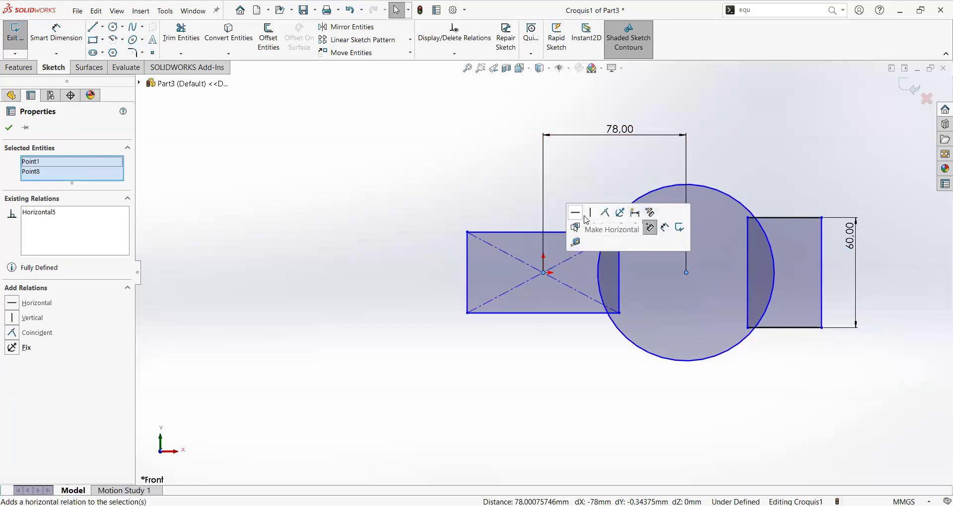
click(602, 181)
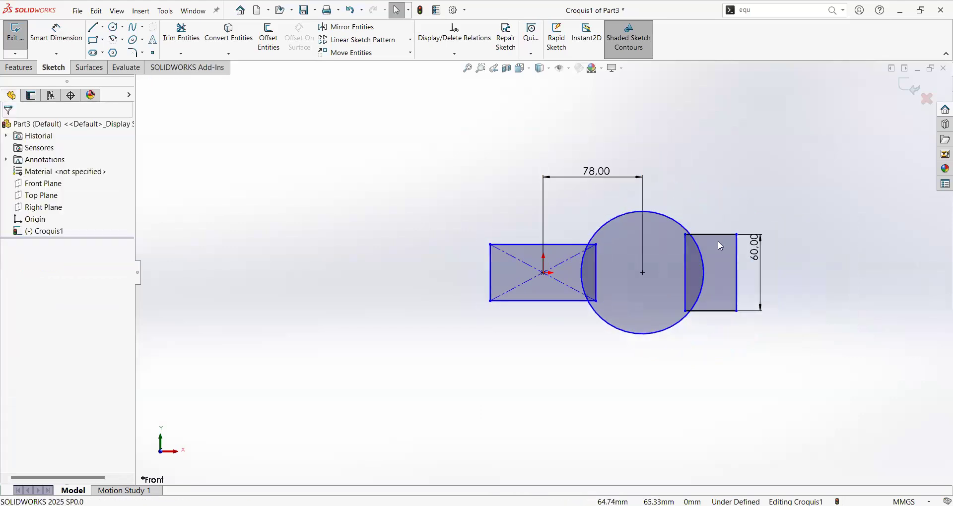
Dimension the left rectangle's width and set its height to 44 mm
key(f)
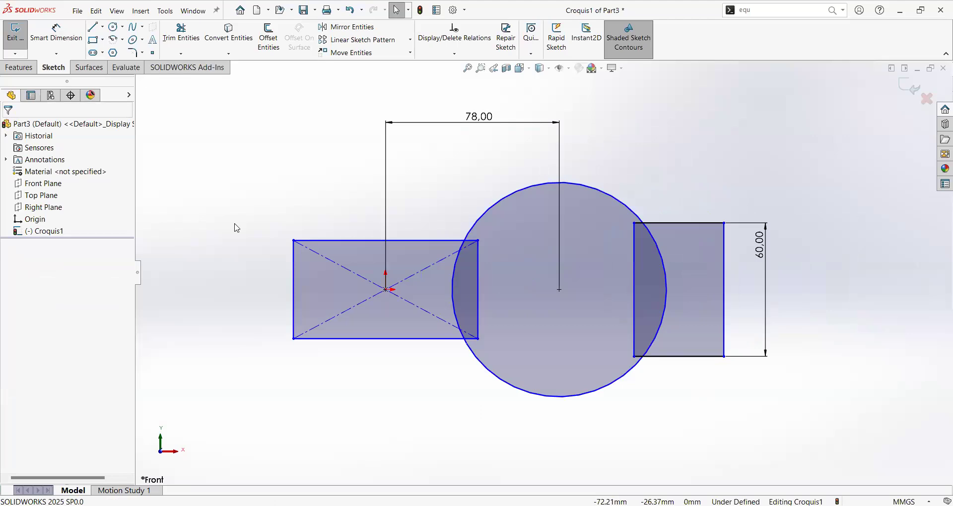
right_drag(336, 242, 336, 198)
click(301, 217)
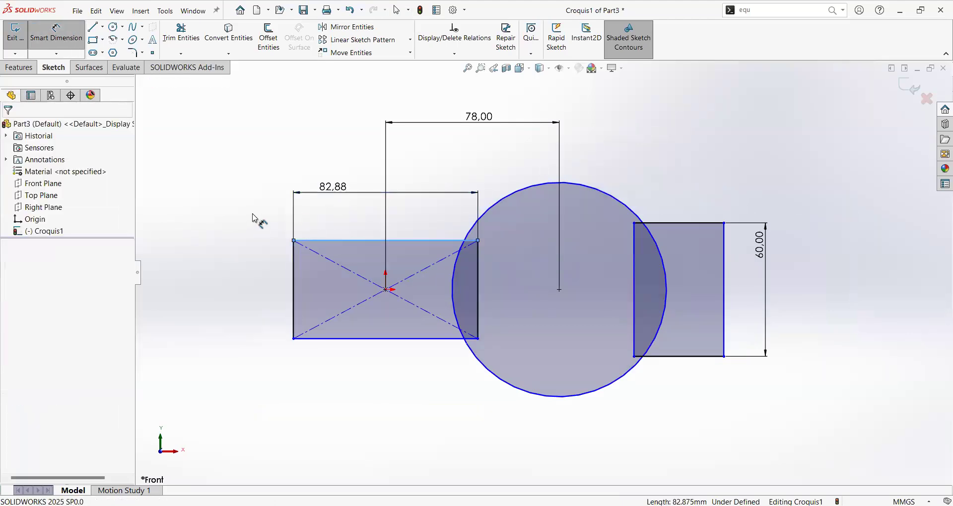
click(288, 270)
click(266, 271)
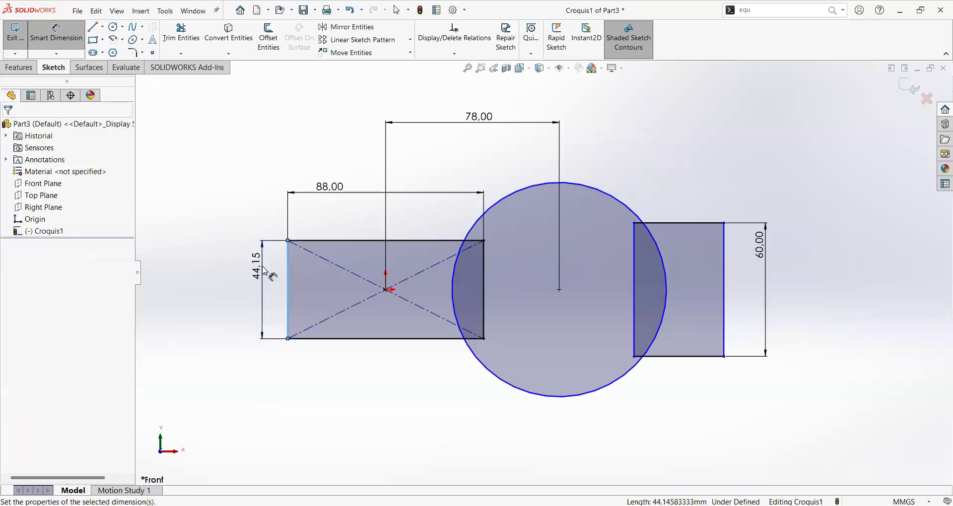
text(44.00mm)
key(Return)
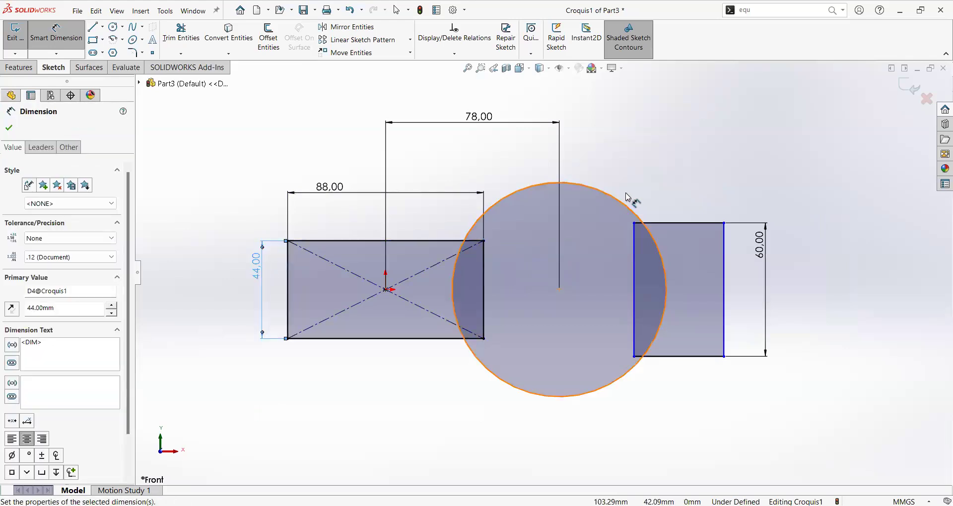
Set the circle's diameter to 90 mm
click(622, 190)
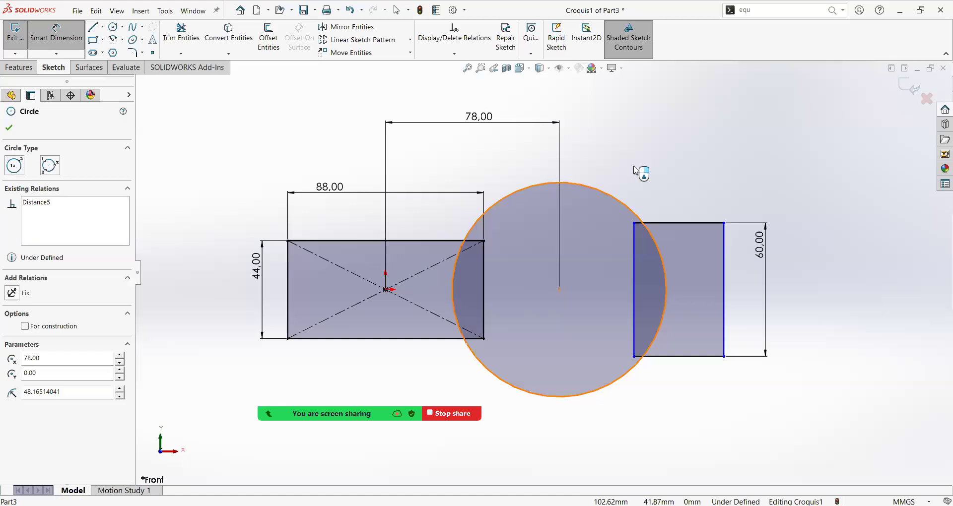
click(636, 171)
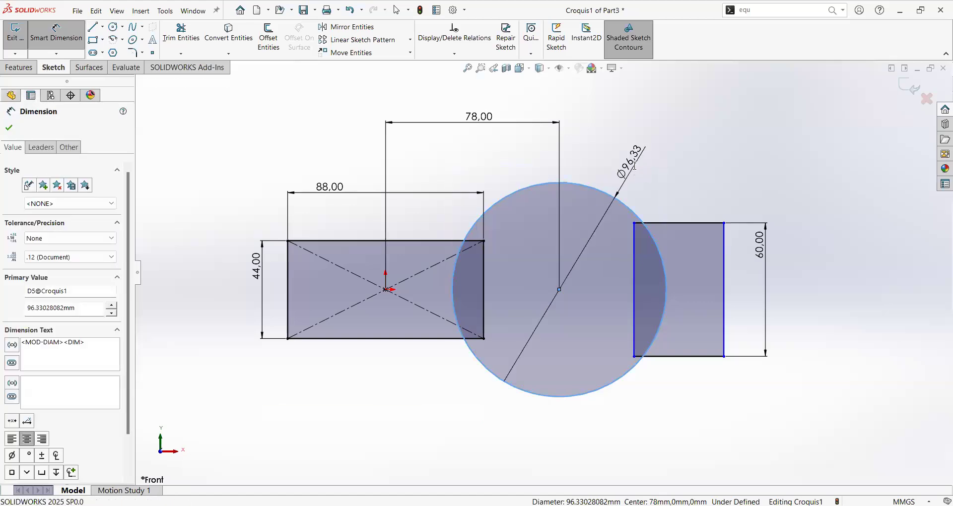
text(90)
key(Return)
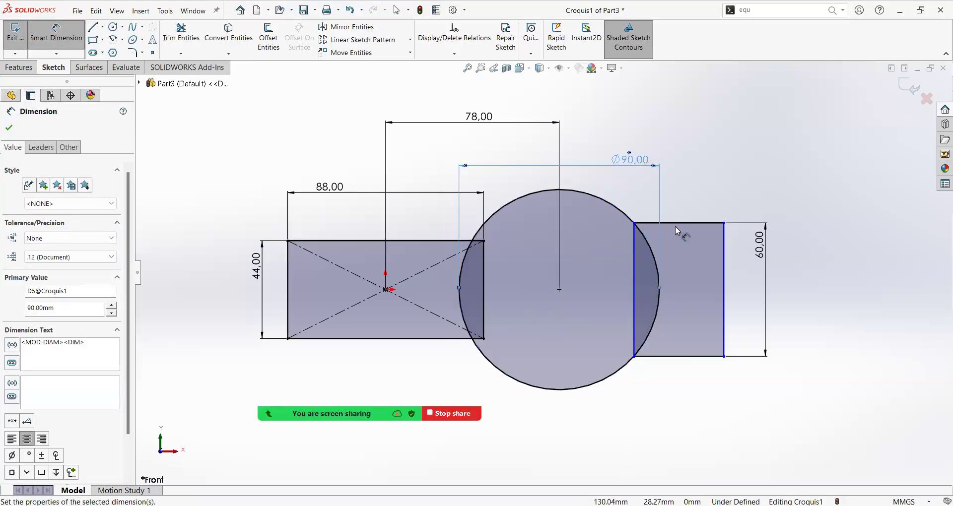
scroll(641, 234, down, 2)
key(Escape)
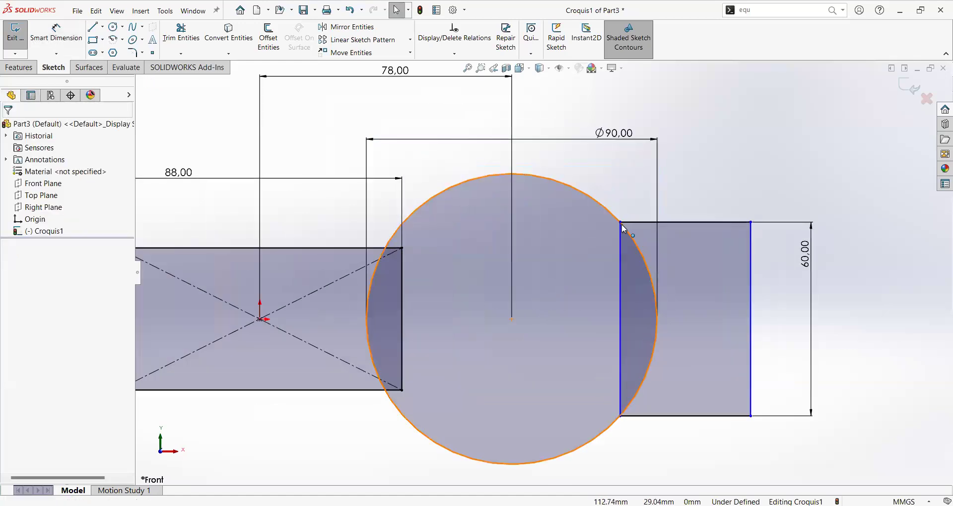
Snap the right rectangle's upper corner onto the circle
click(622, 225)
mouse_move(622, 226)
mouse_down()
mouse_move(703, 233)
mouse_move(749, 222)
mouse_move(732, 229)
mouse_up()
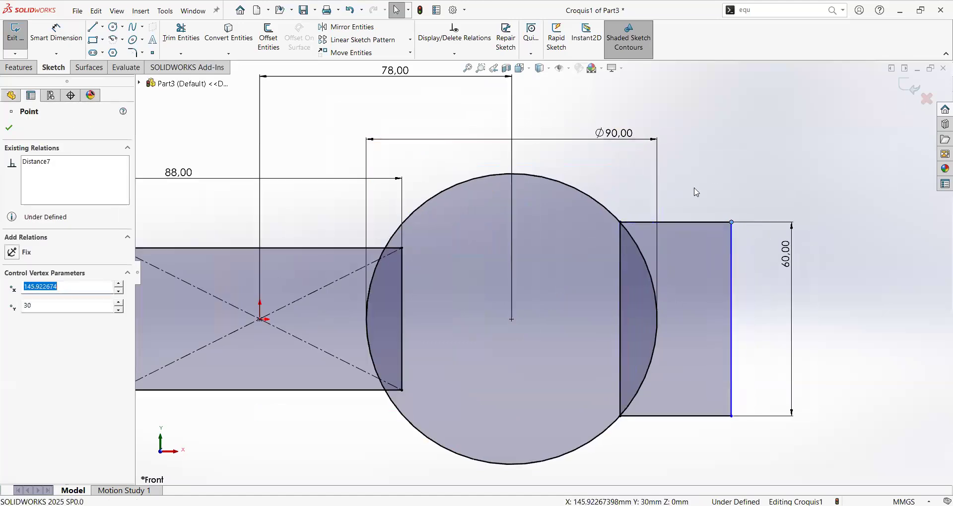
key(Escape)
Dimension the right rectangle's outer edge 145 mm from the left rectangle's centre
key(d)
click(731, 298)
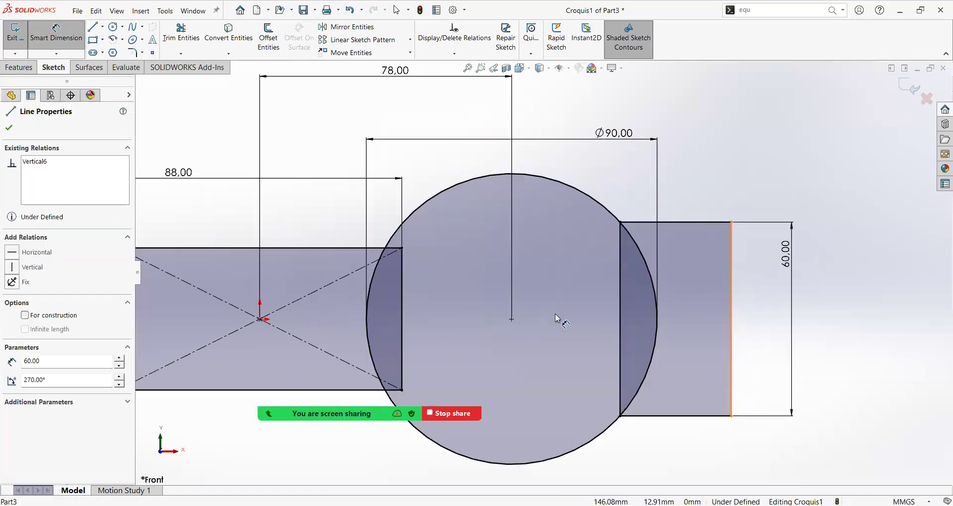
scroll(554, 313, up, 3)
click(387, 298)
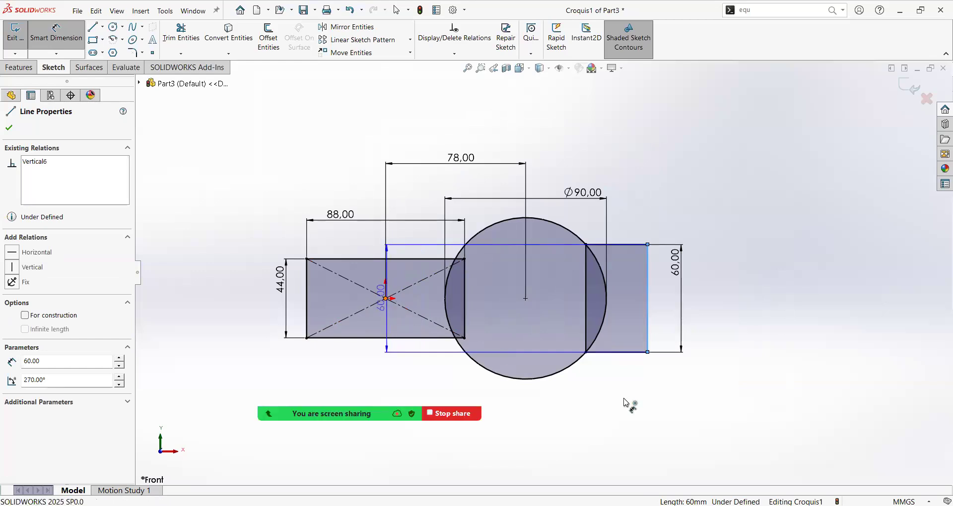
click(628, 403)
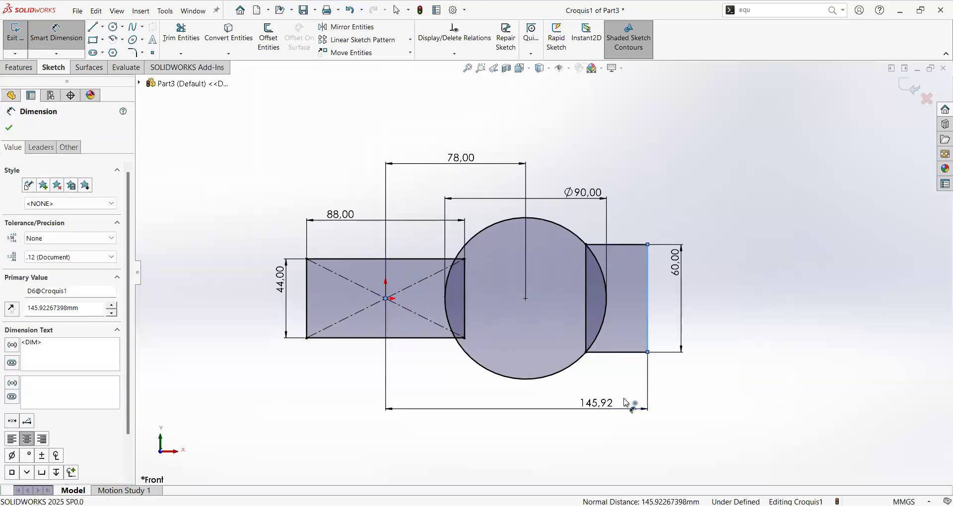
text(145)
key(Return)
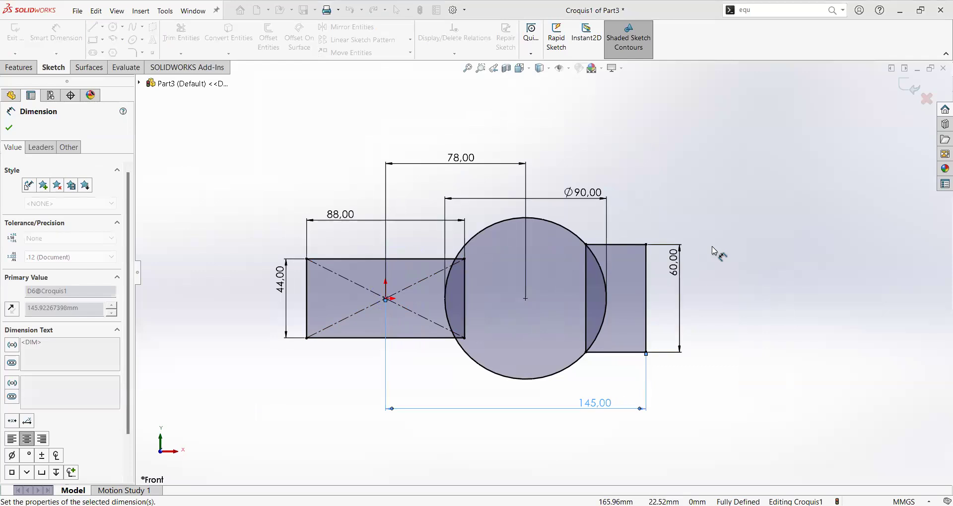
key(Escape)
Finish dimensioning and exit the sketch with Ctrl+B
key(z)
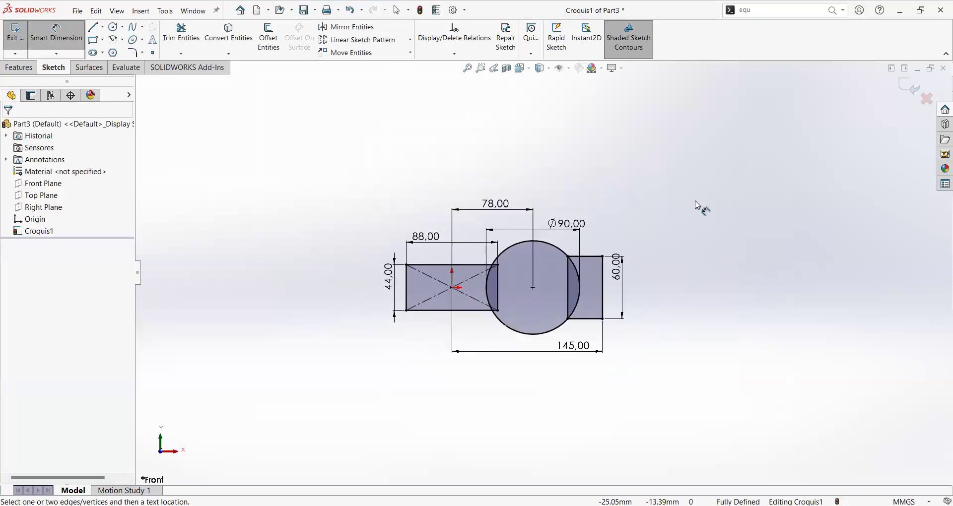
scroll(406, 315, down, 3)
key(Escape)
key(ctrl+b)
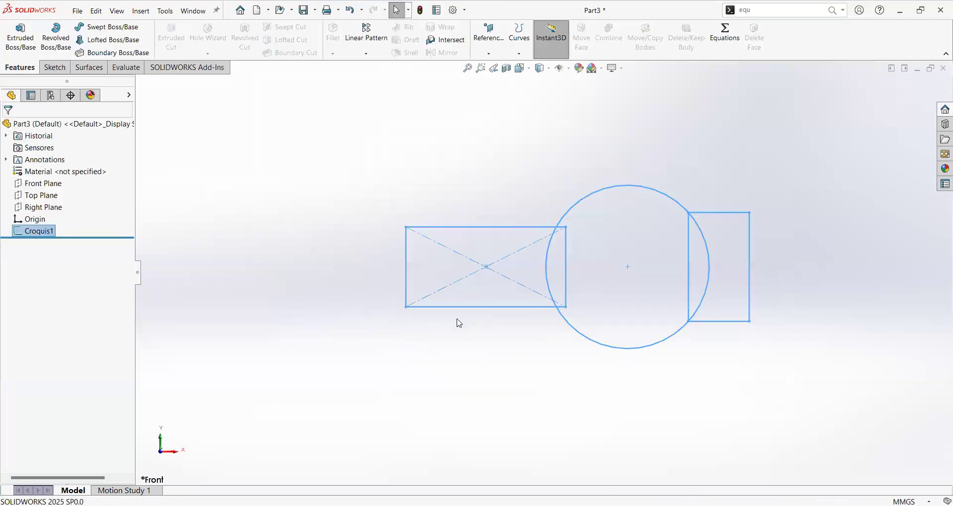
Orbit to an angled view and start Extruded Boss/Base from the S shortcut bar
mouse_move(460, 202)
middle_down()
mouse_move(418, 185)
mouse_move(447, 221)
middle_up()
scroll(446, 222, down, 5)
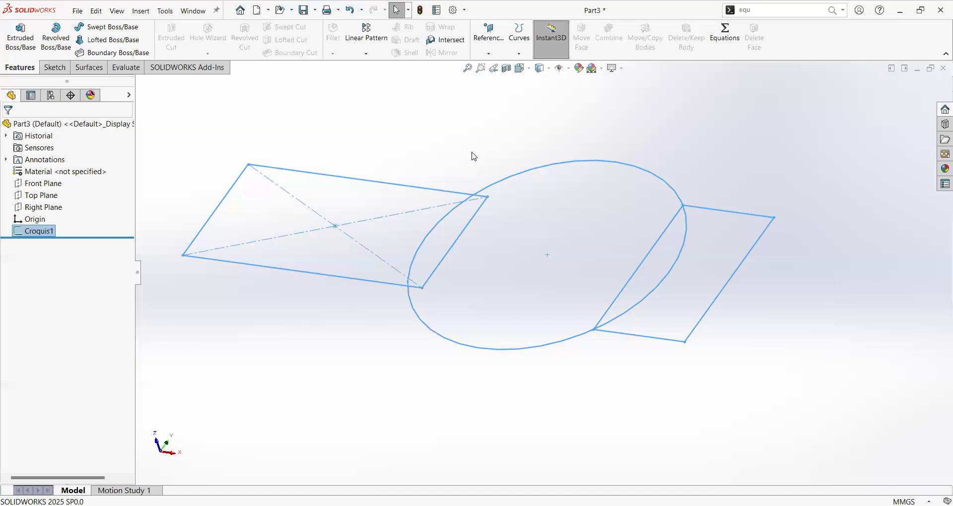
scroll(461, 178, up, 3)
scroll(471, 214, down, 3)
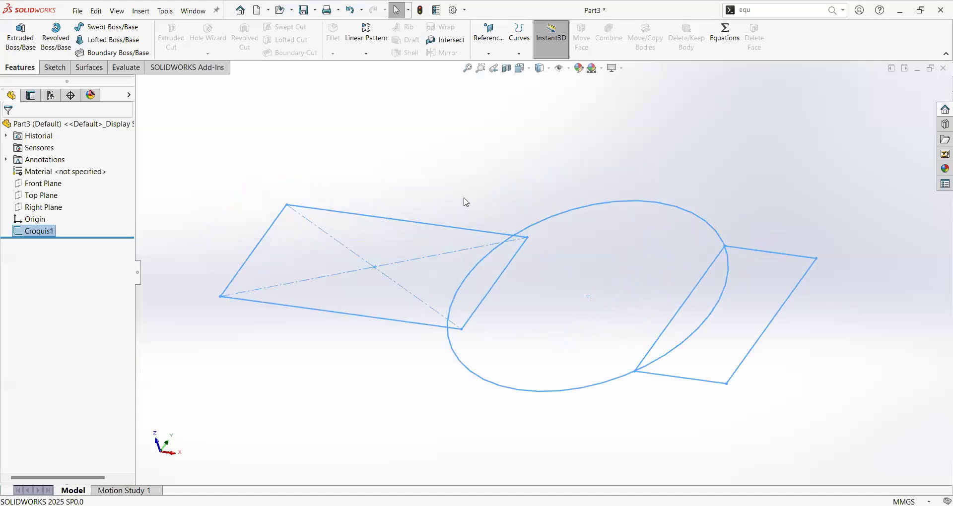
key(s)
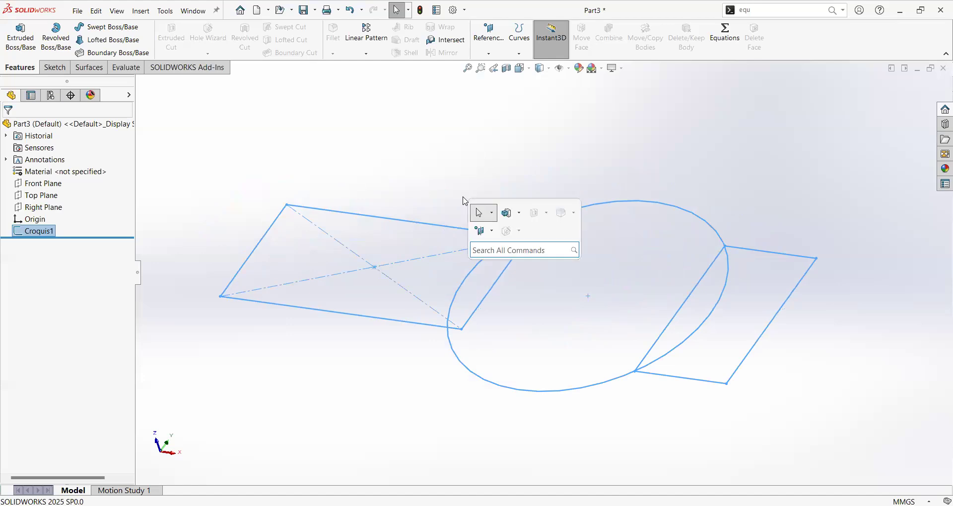
right_click(547, 235)
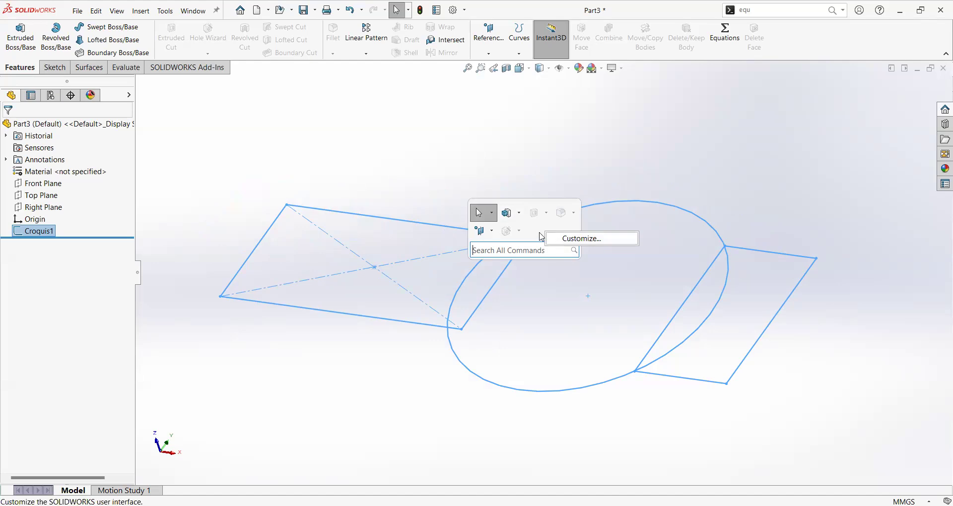
click(535, 233)
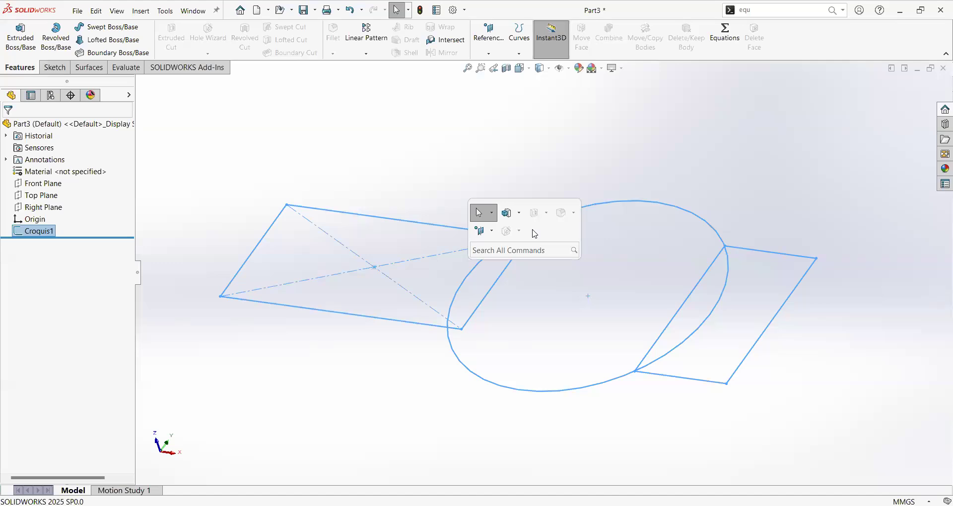
click(506, 214)
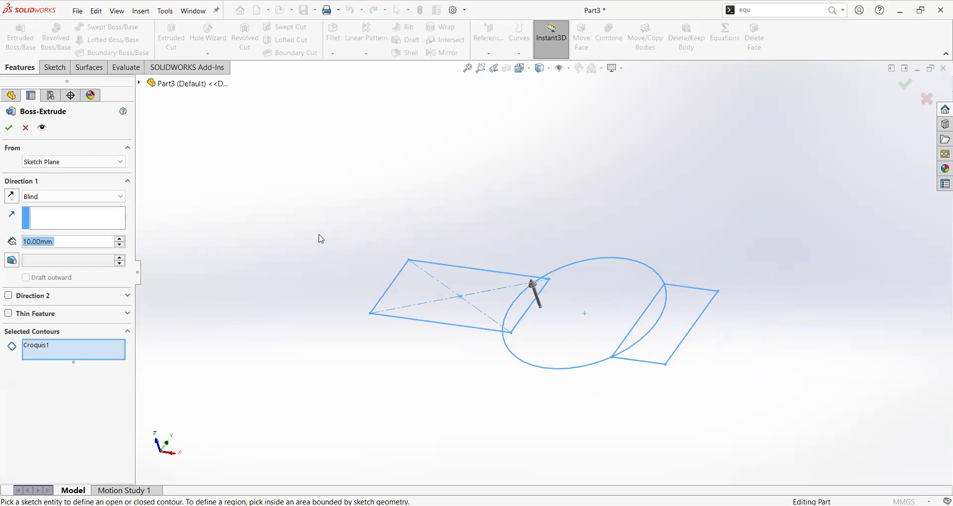
Select all five sketch regions (both rectangles, both overlaps, circle) as extrusion contours
scroll(530, 305, down, 5)
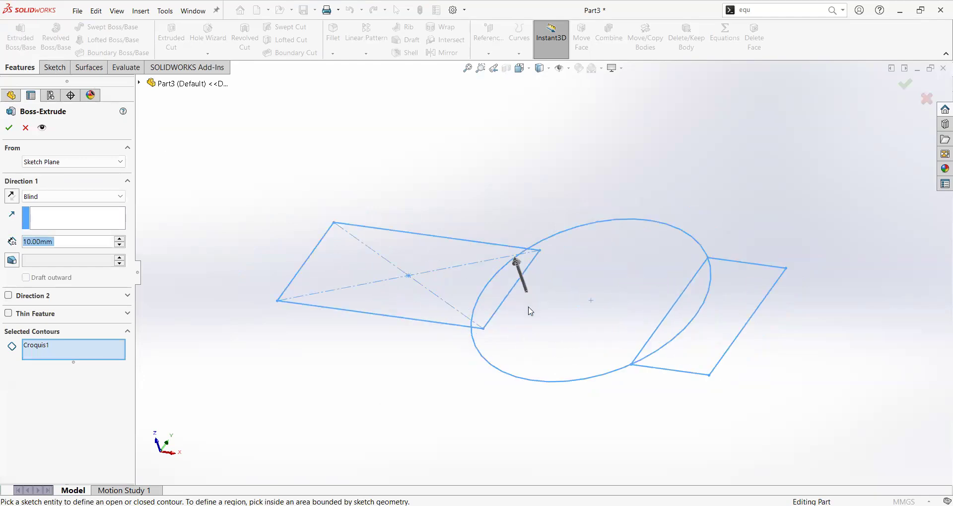
scroll(546, 288, up, 2)
scroll(496, 278, up, 1)
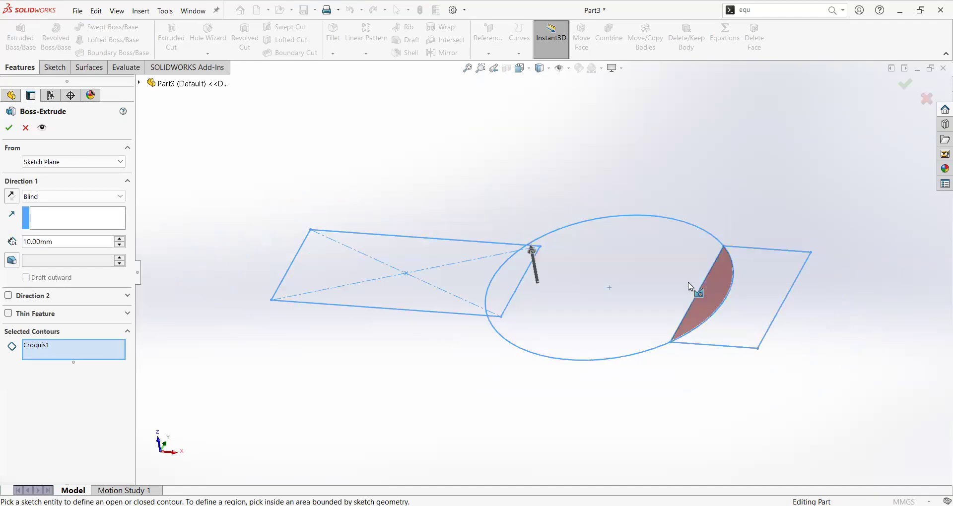
click(415, 260)
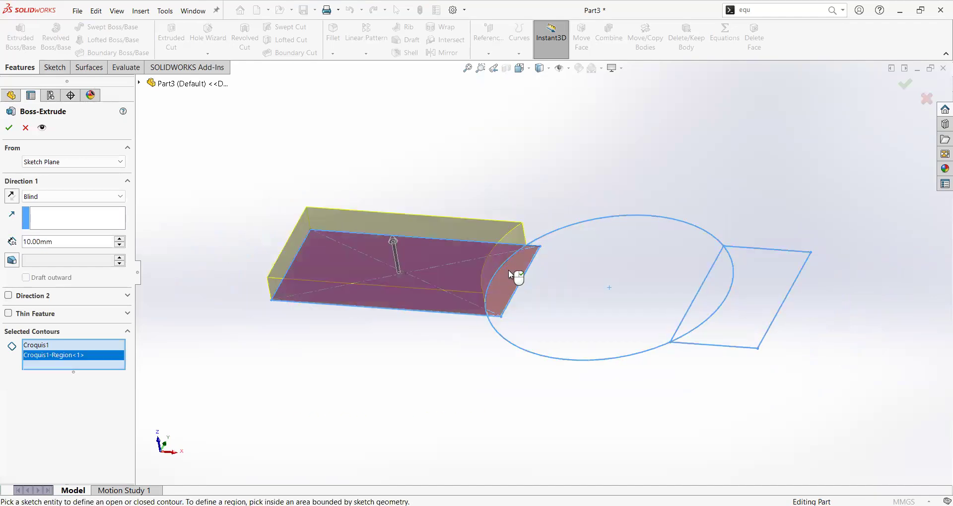
click(508, 269)
click(620, 284)
click(722, 285)
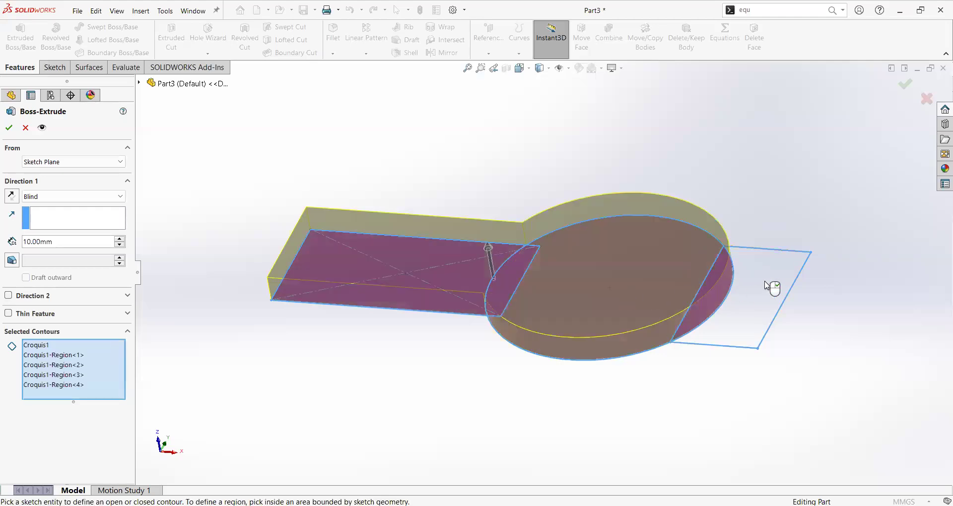
click(769, 298)
Drag the extrusion depth up to 40 mm
middle_drag(490, 278, 533, 245)
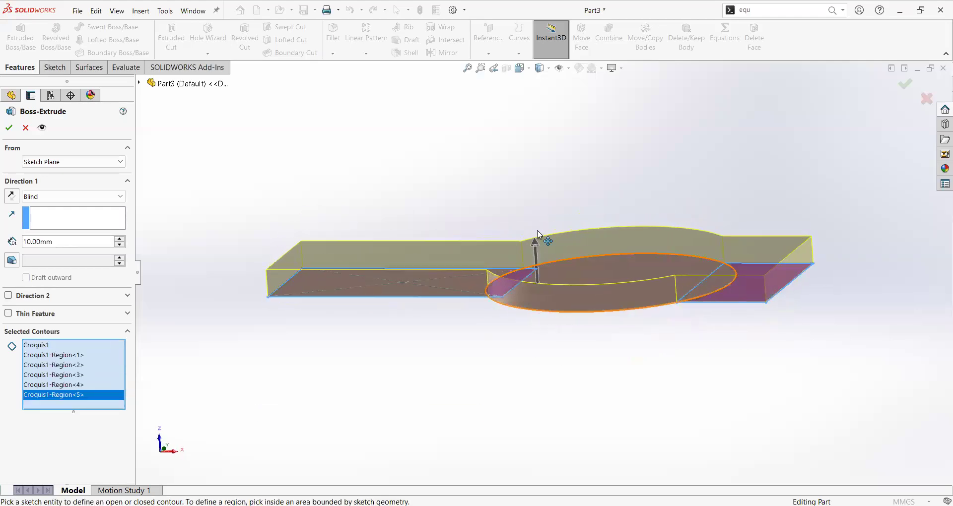
drag(536, 238, 542, 197)
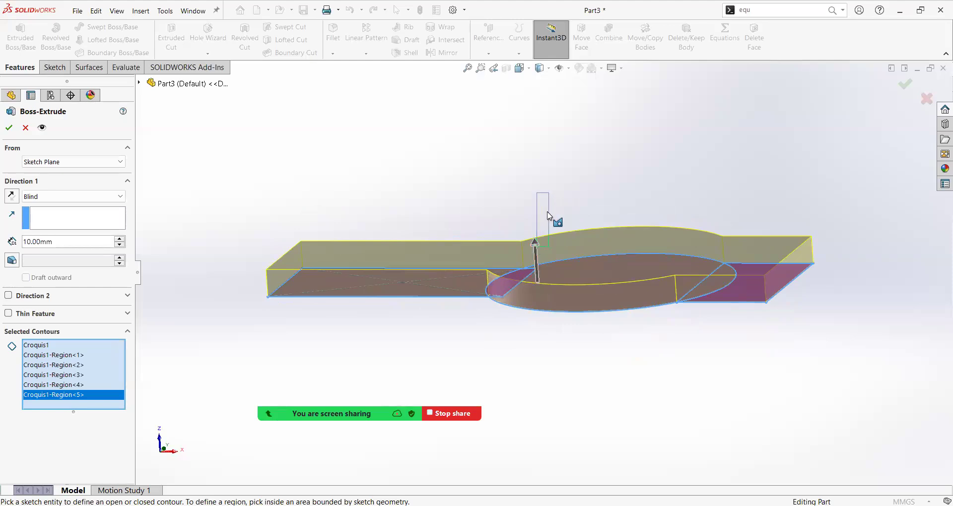
mouse_move(535, 243)
mouse_down()
mouse_move(531, 192)
mouse_move(553, 173)
mouse_up()
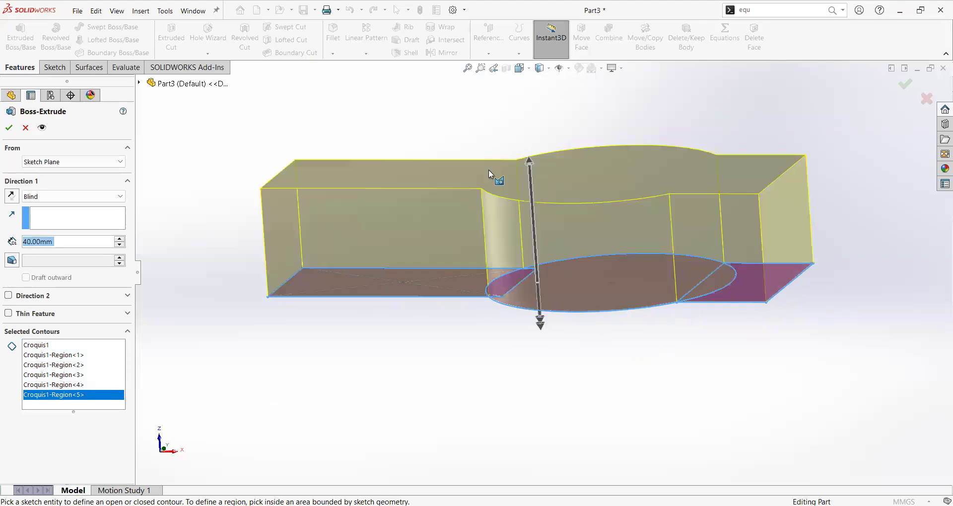
Confirm the 40 mm boss extrusion and start a Hole Wizard hole
click(9, 128)
middle_drag(278, 149, 393, 145)
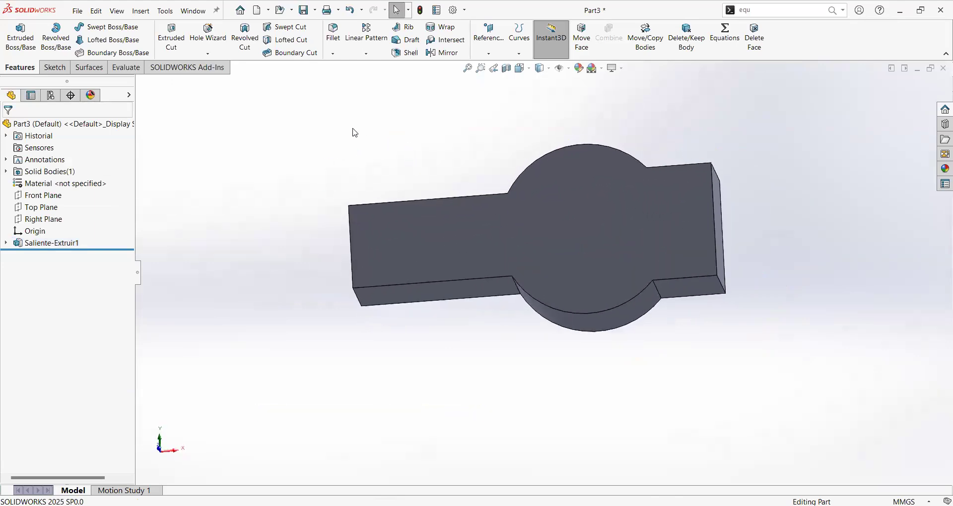
click(208, 41)
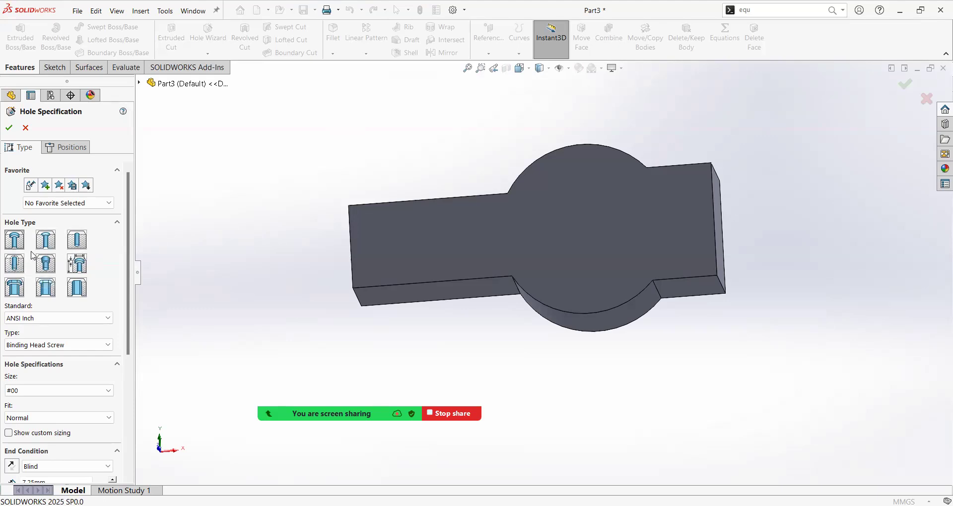
Set the hole standard to ISO with Hex Socket Head ISO 4762 type
click(41, 319)
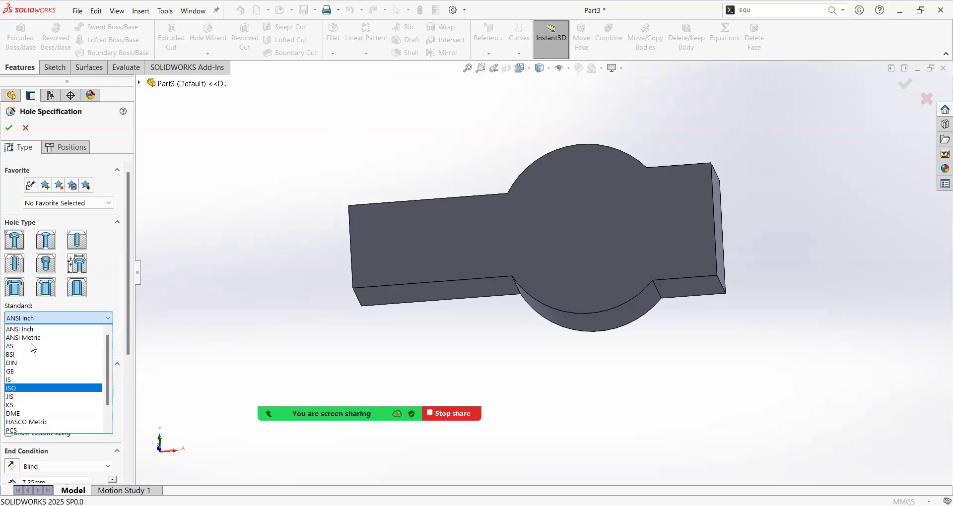
click(30, 388)
click(33, 345)
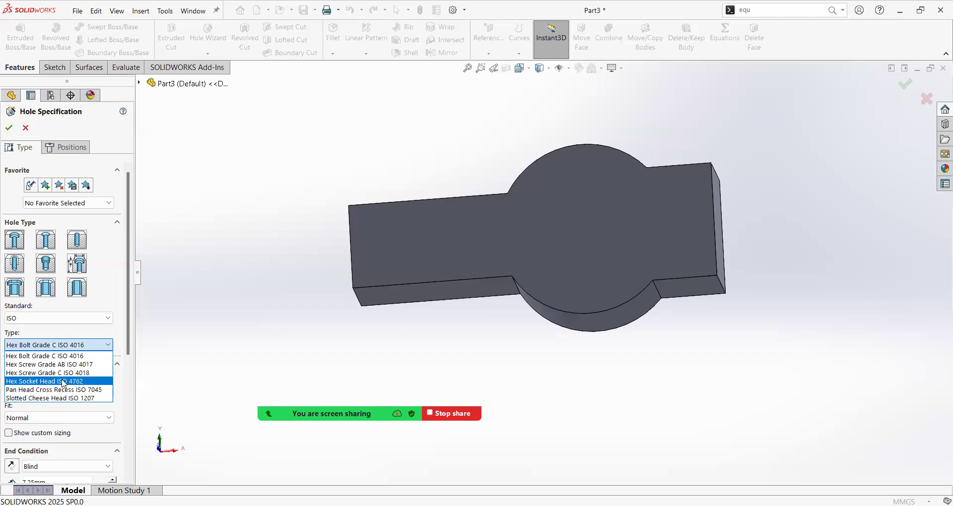
key(Return)
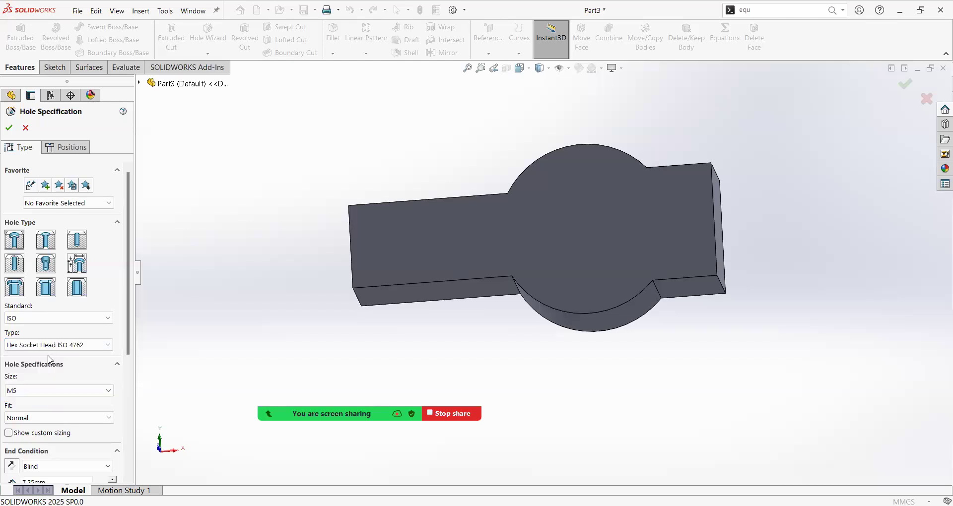
click(85, 353)
click(83, 349)
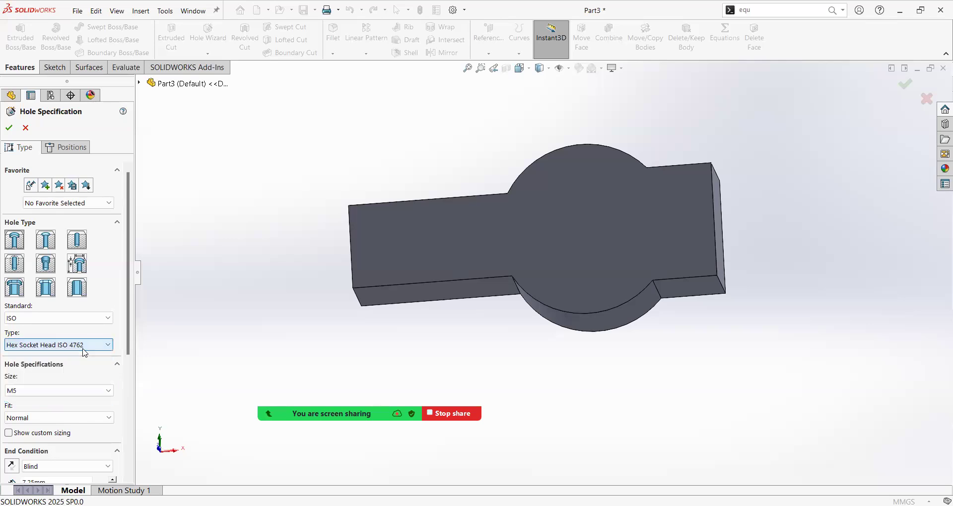
click(85, 353)
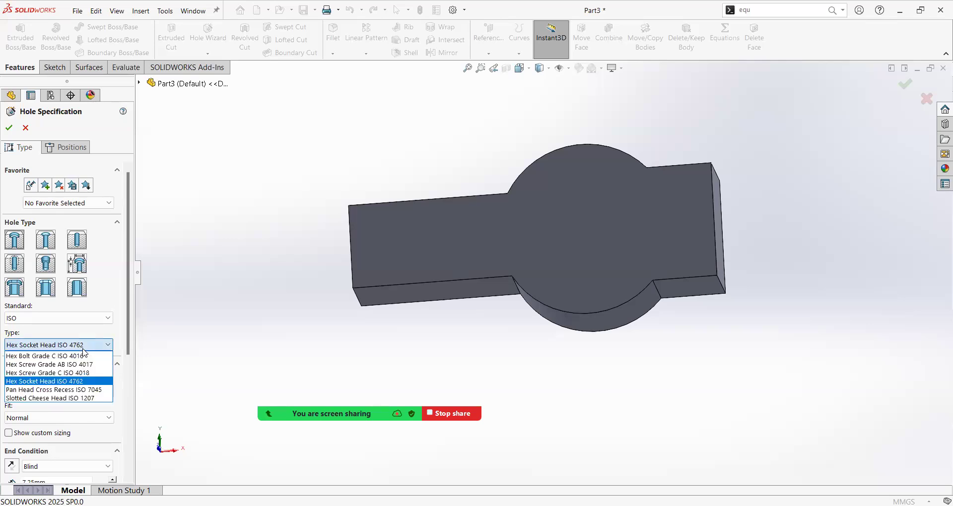
click(86, 351)
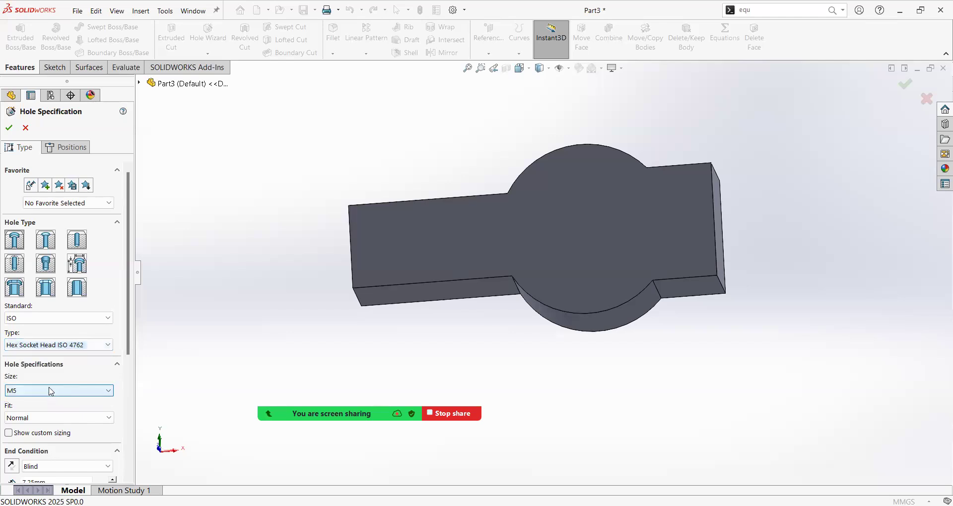
Choose hole size M10 with Normal fit
click(52, 392)
scroll(52, 449, down, 3)
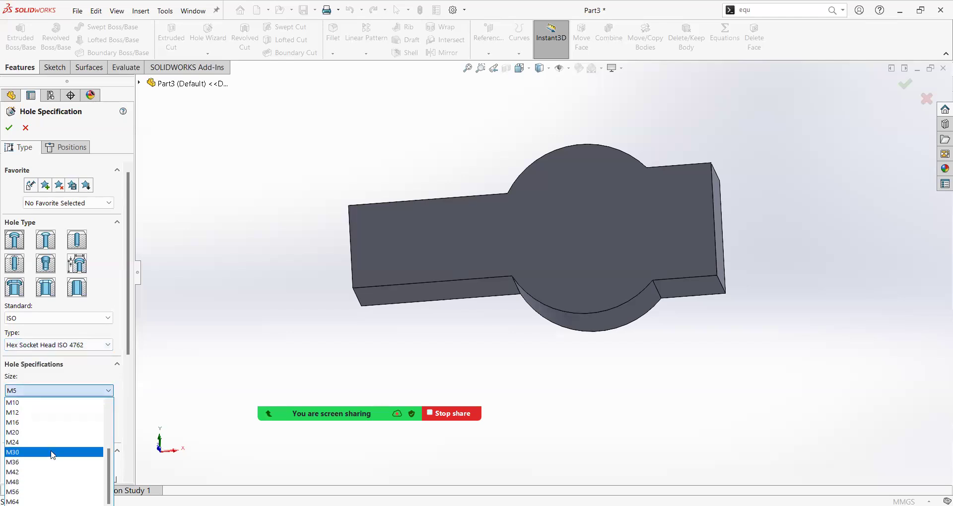
scroll(38, 440, up, 1)
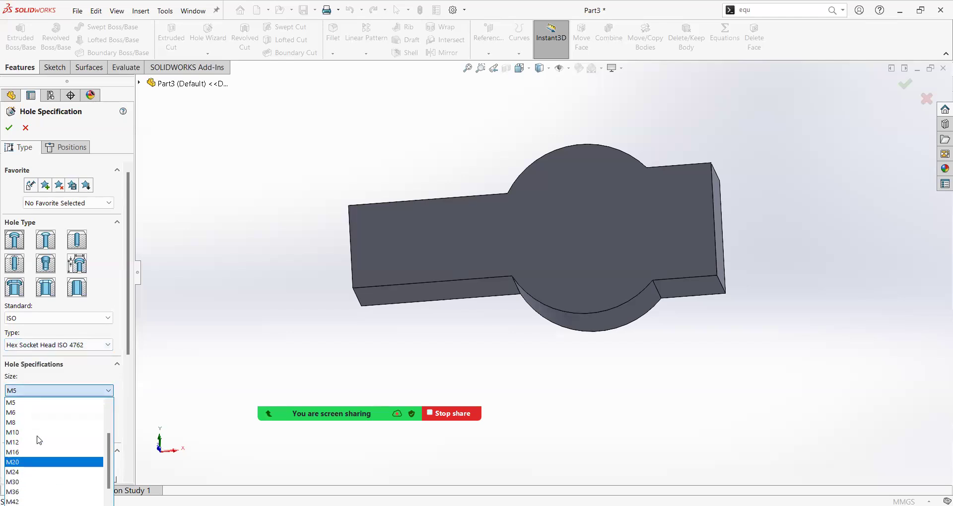
click(32, 433)
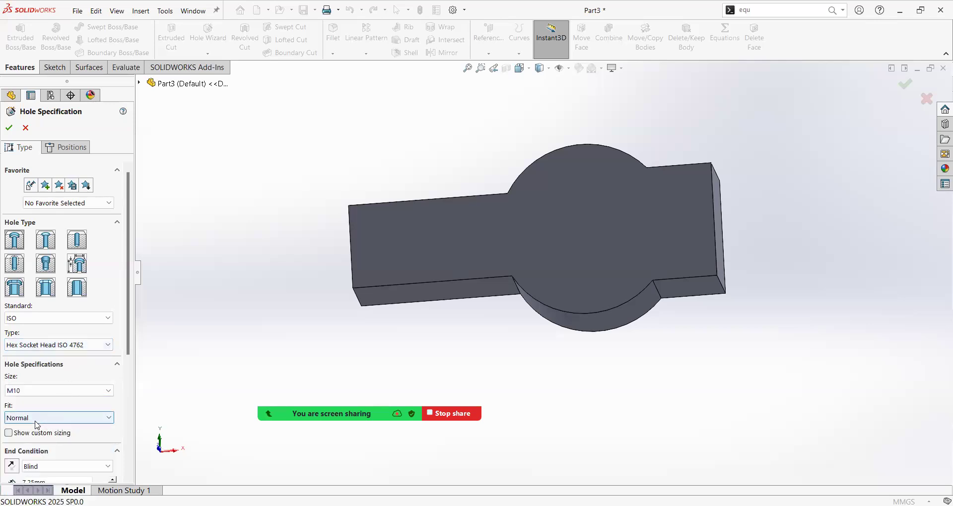
click(37, 422)
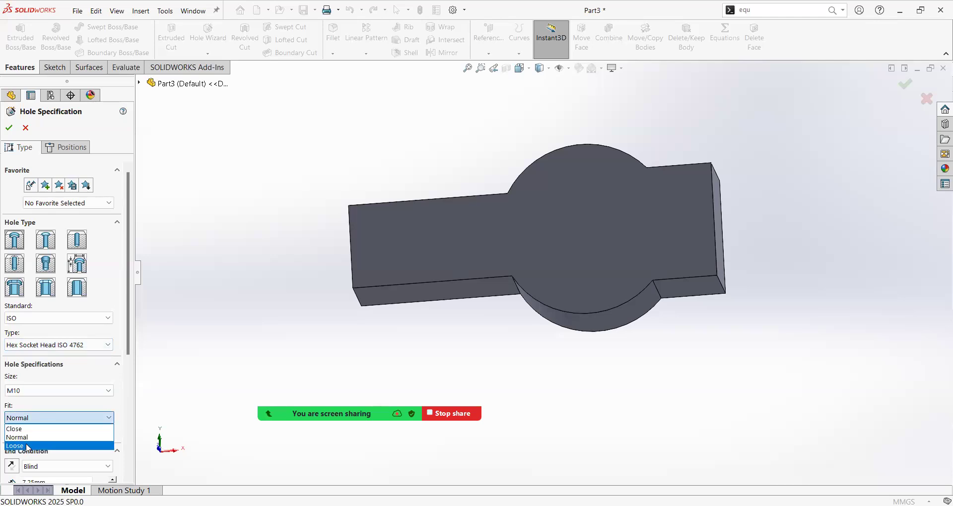
click(55, 438)
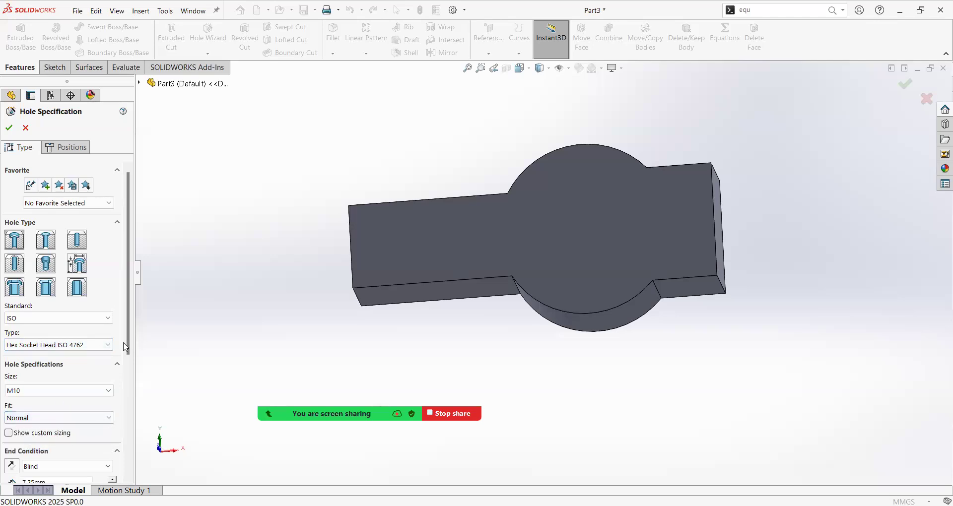
Change the M10 hole's End Condition to Through All
scroll(54, 342, down, 3)
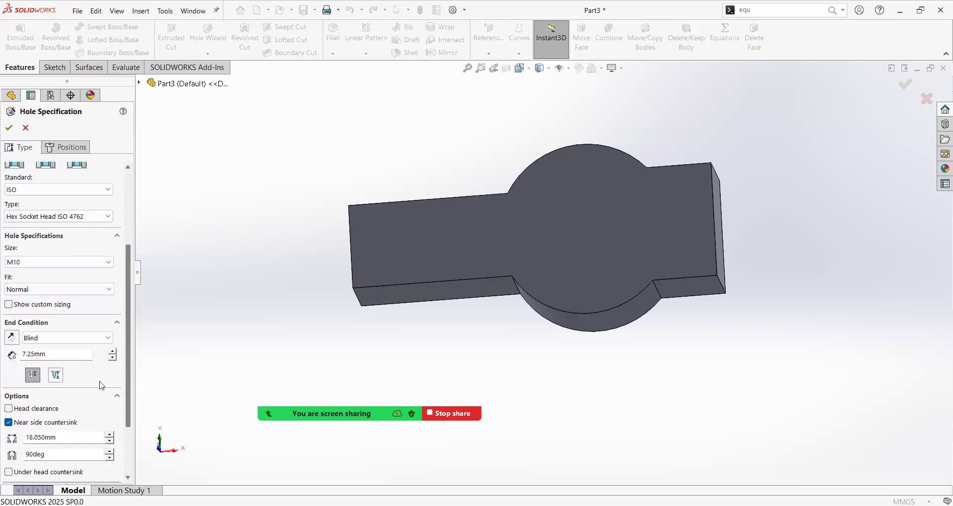
click(54, 341)
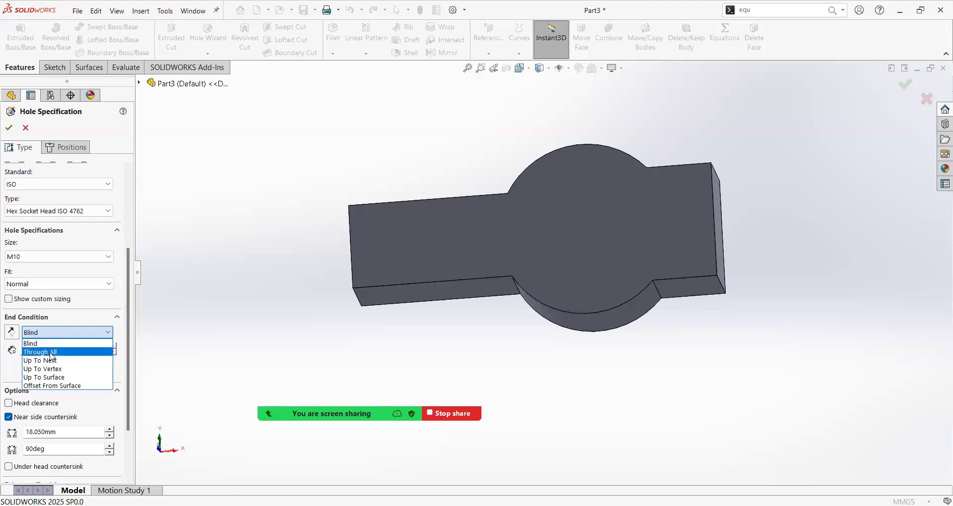
click(52, 353)
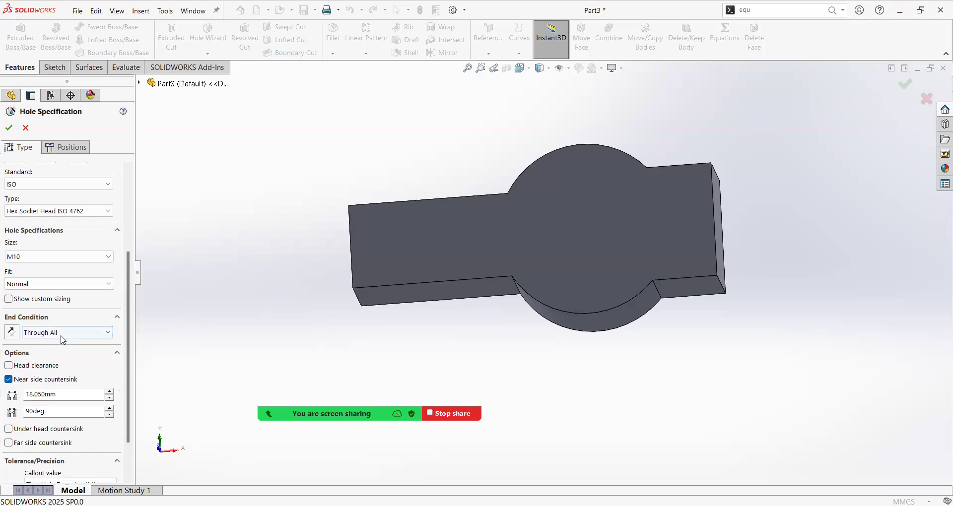
click(63, 339)
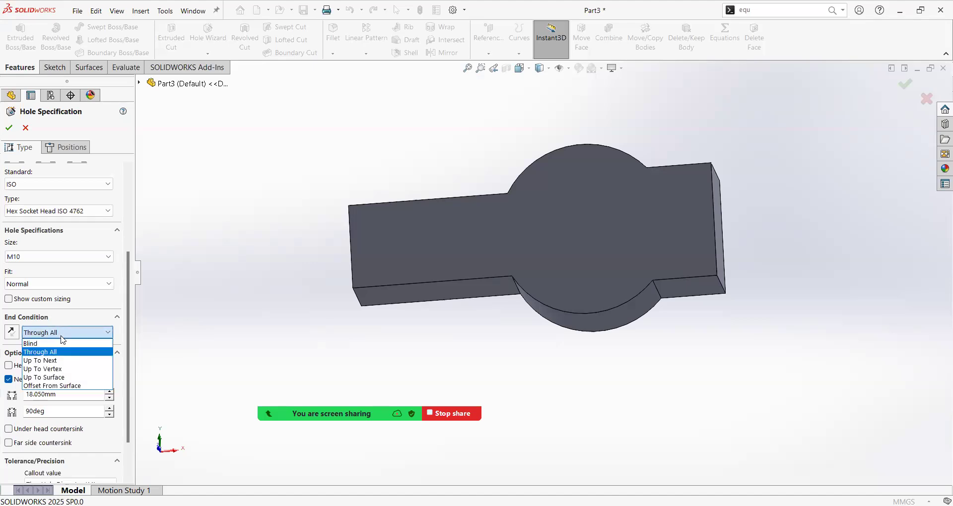
click(62, 337)
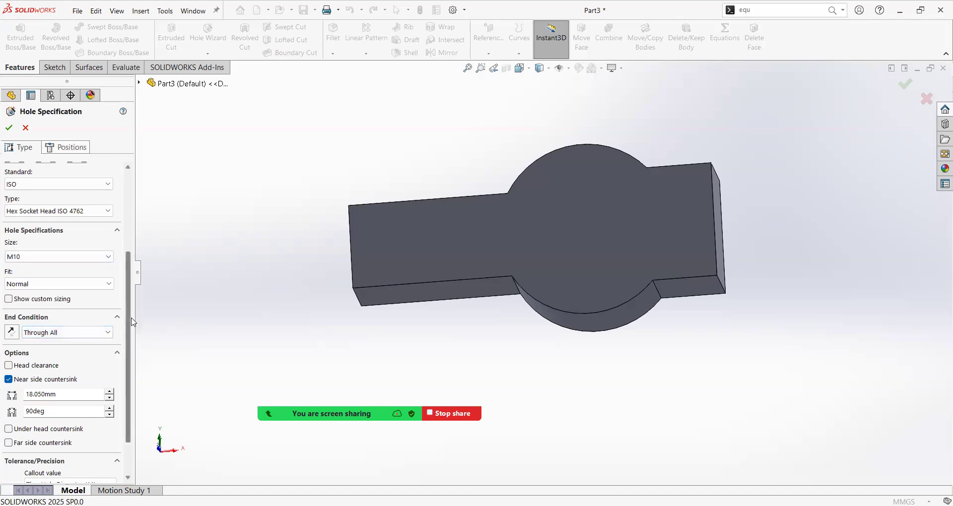
scroll(132, 337, down, 3)
scroll(132, 263, up, 8)
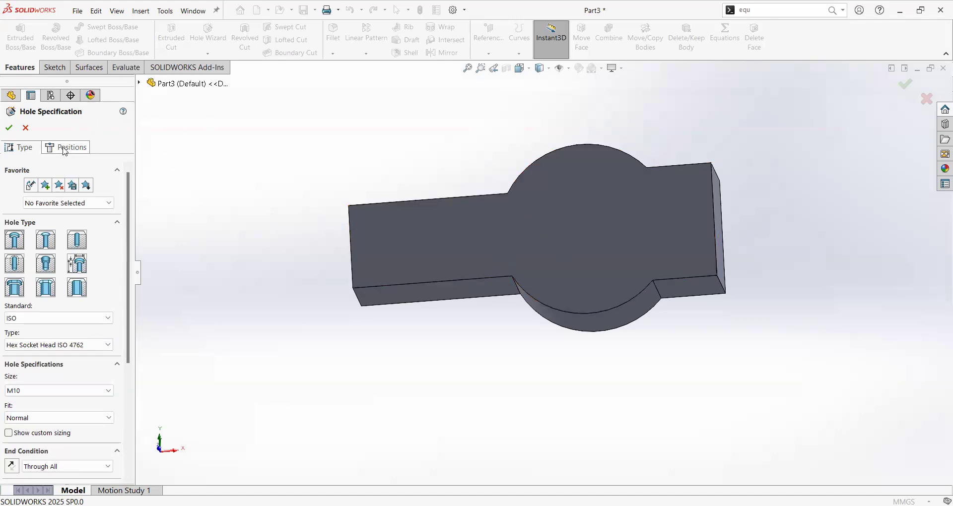
Place the M10 counterbore on the top face at the round boss centre and confirm it
click(65, 149)
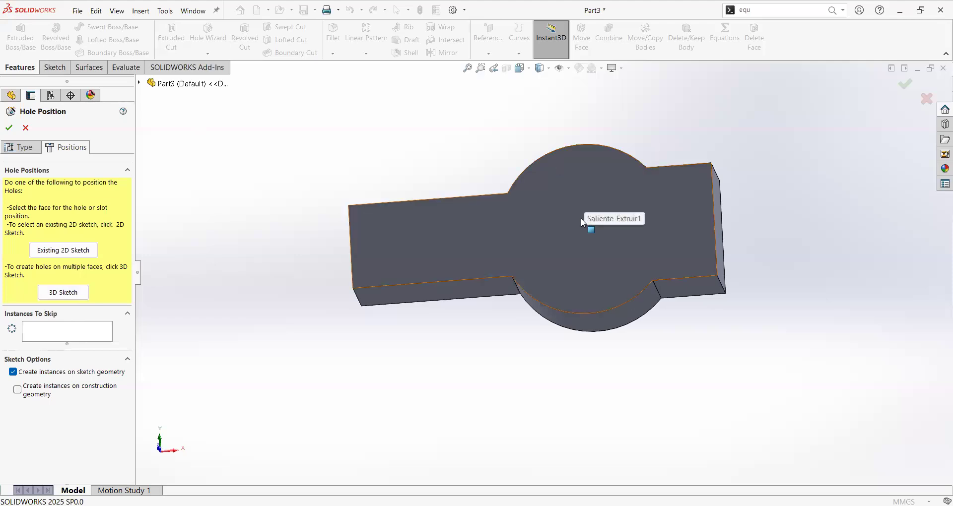
click(568, 208)
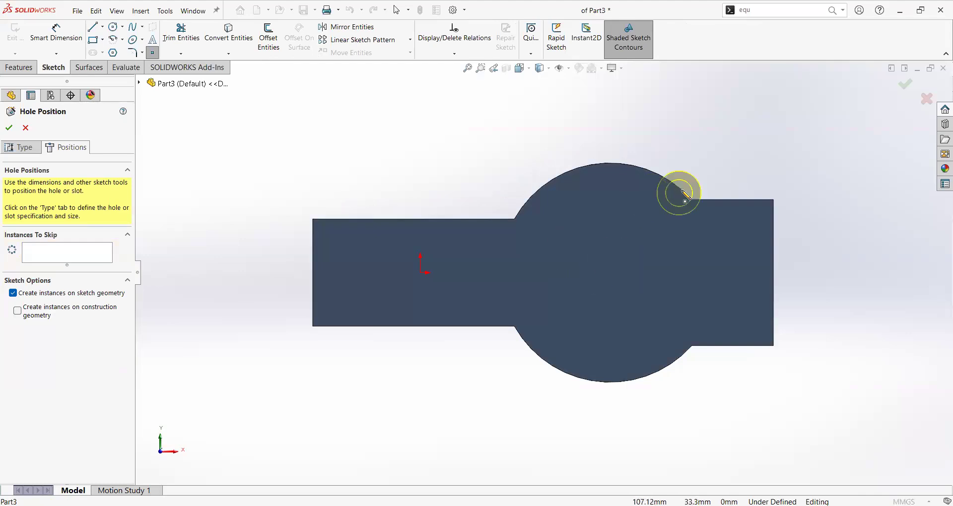
mouse_move(664, 182)
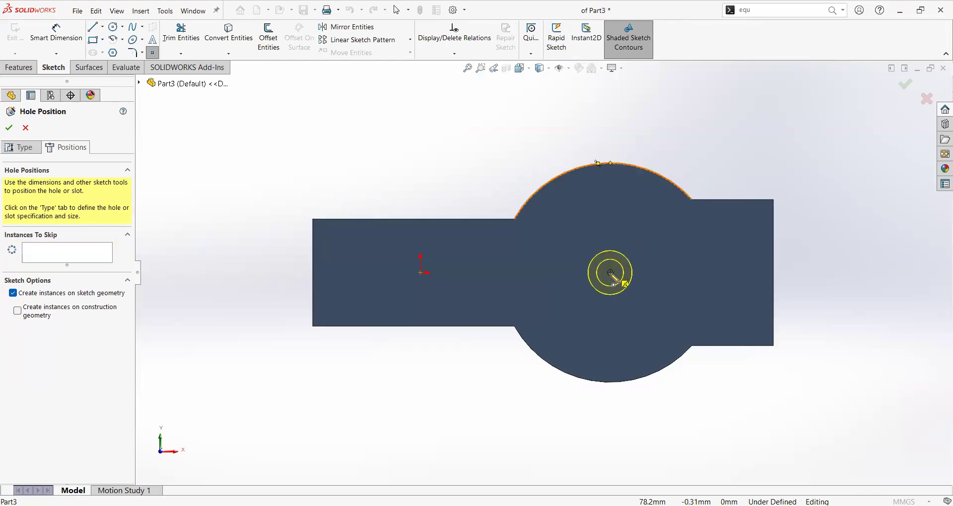
click(610, 272)
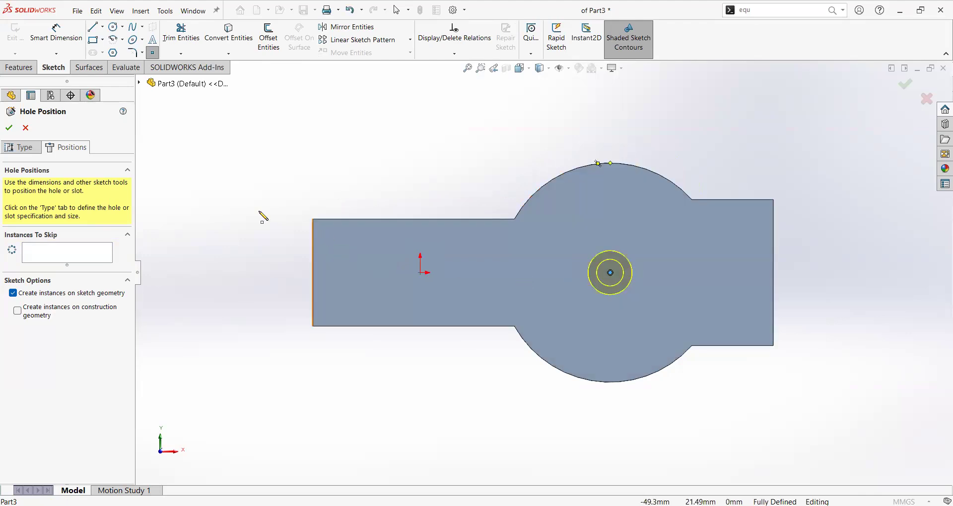
mouse_move(262, 215)
middle_down()
mouse_move(271, 104)
mouse_move(389, 198)
middle_up()
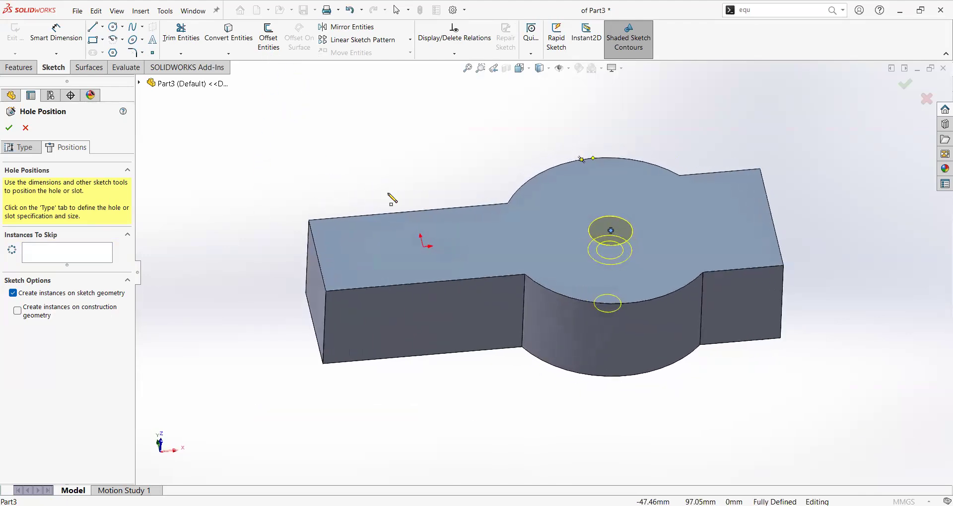
scroll(550, 258, down, 3)
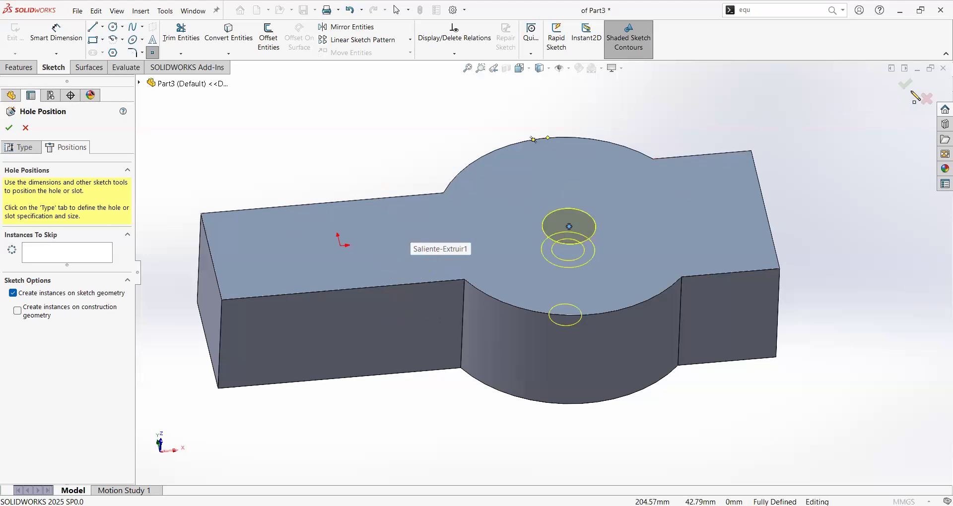
click(905, 84)
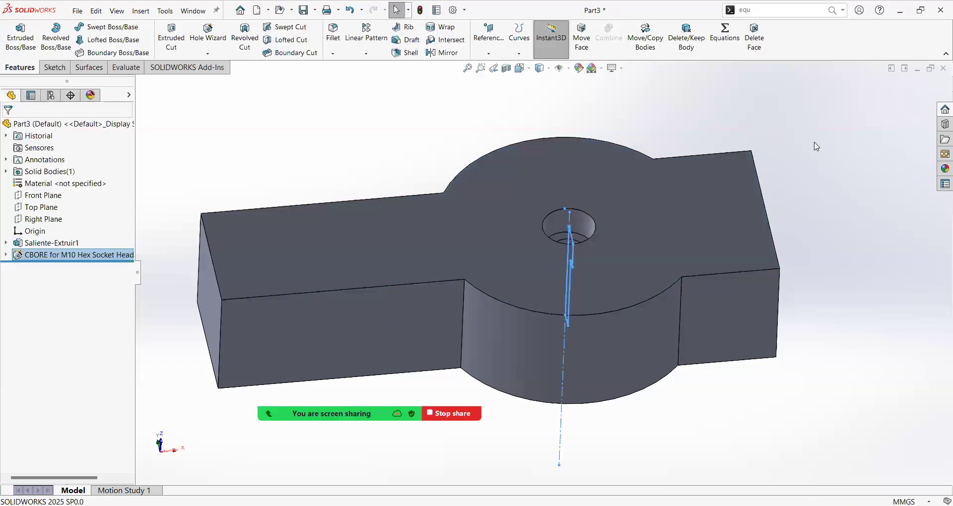
Orbit to a near-top view and select the long arm's front face
middle_drag(791, 170, 319, 185)
scroll(332, 179, down, 3)
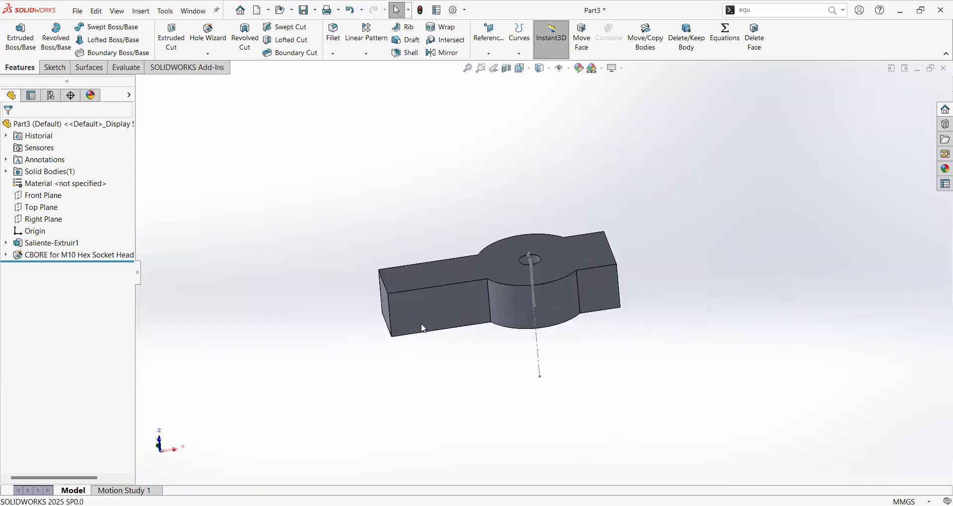
scroll(423, 328, down, 4)
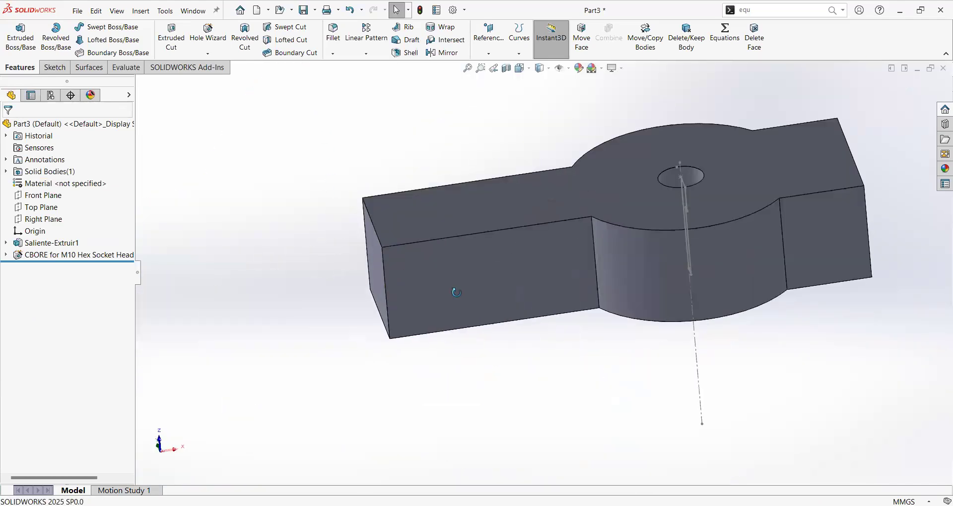
click(529, 249)
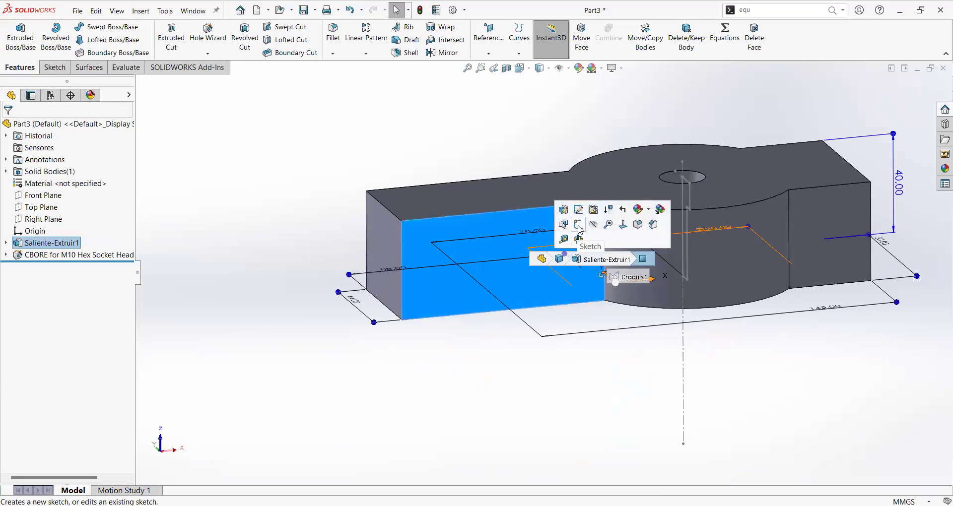
click(393, 138)
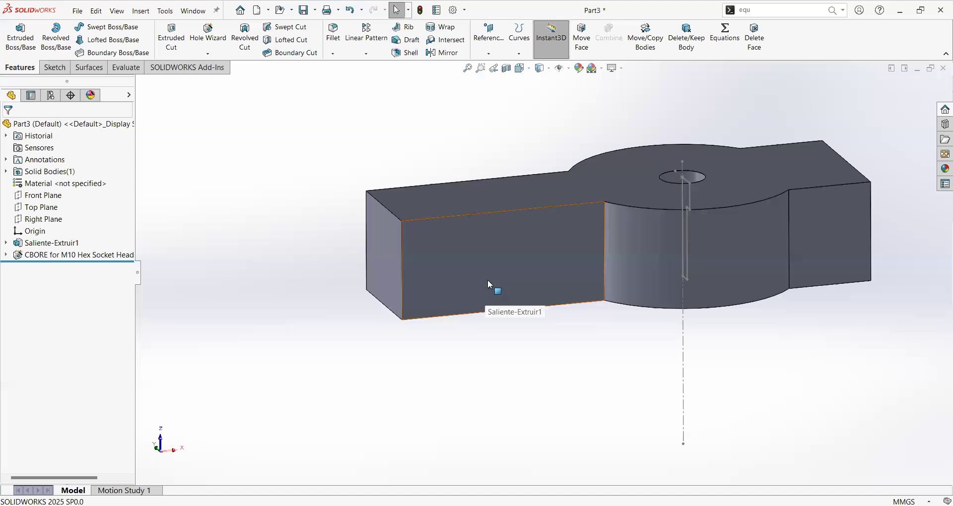
click(487, 261)
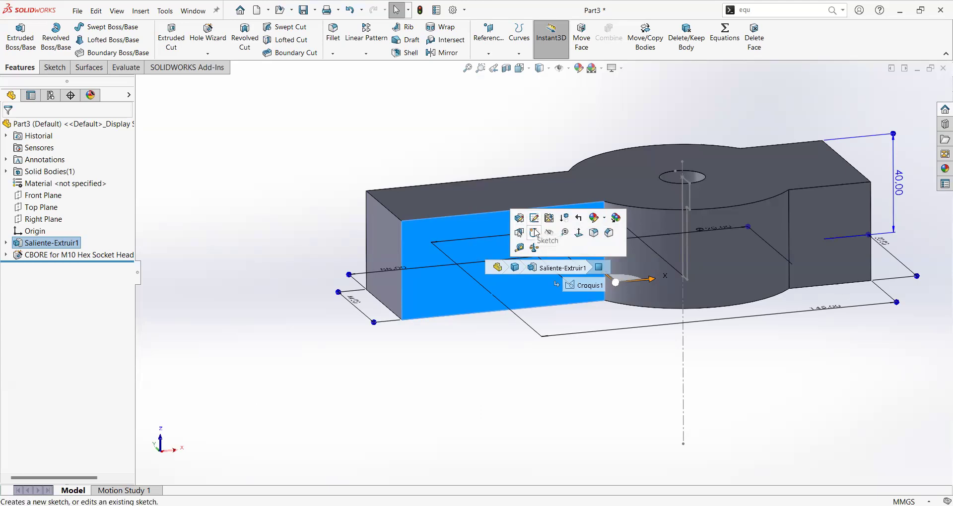
Sketch a centre-point rectangle on the arm's front face in a new sketch
click(534, 233)
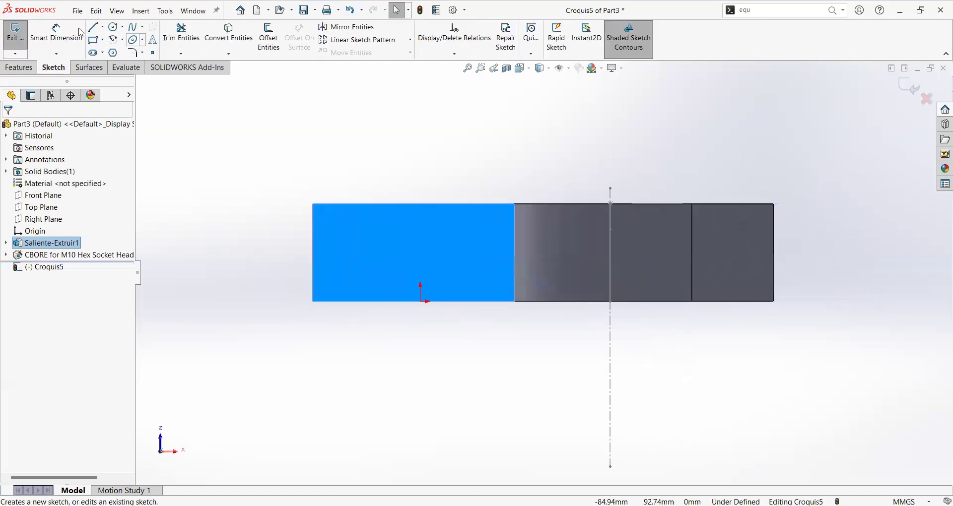
click(103, 46)
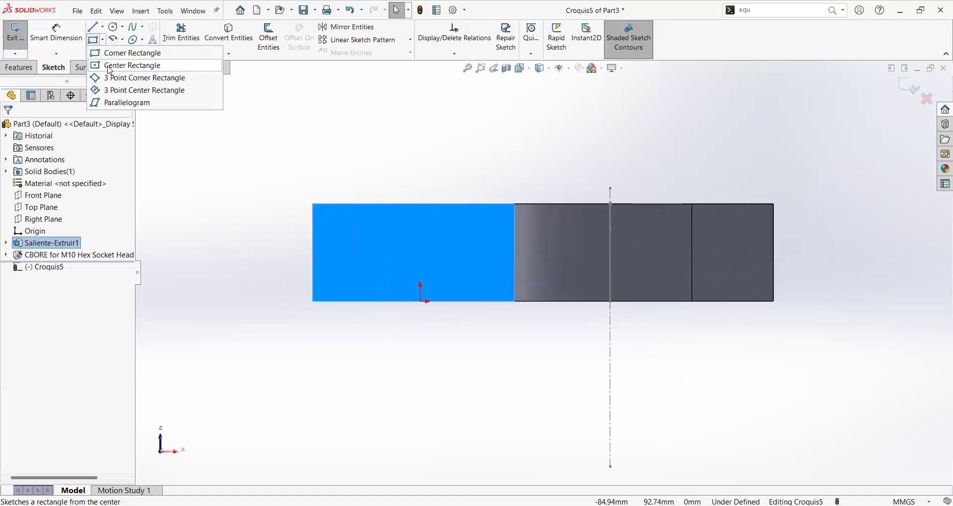
click(111, 64)
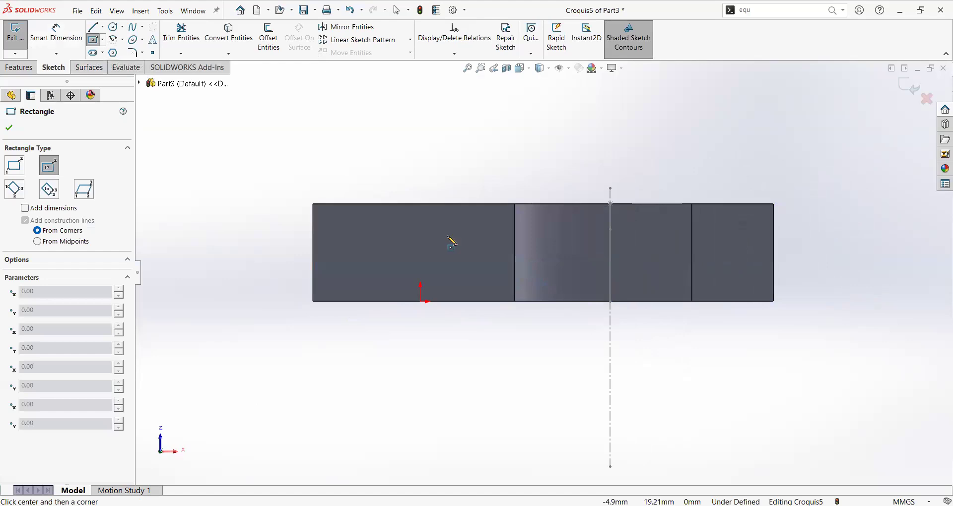
click(407, 254)
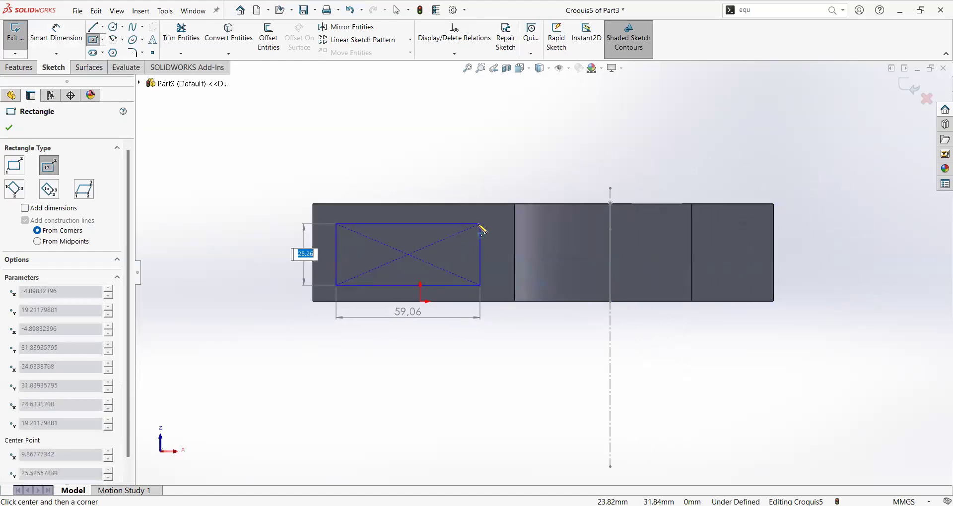
click(478, 224)
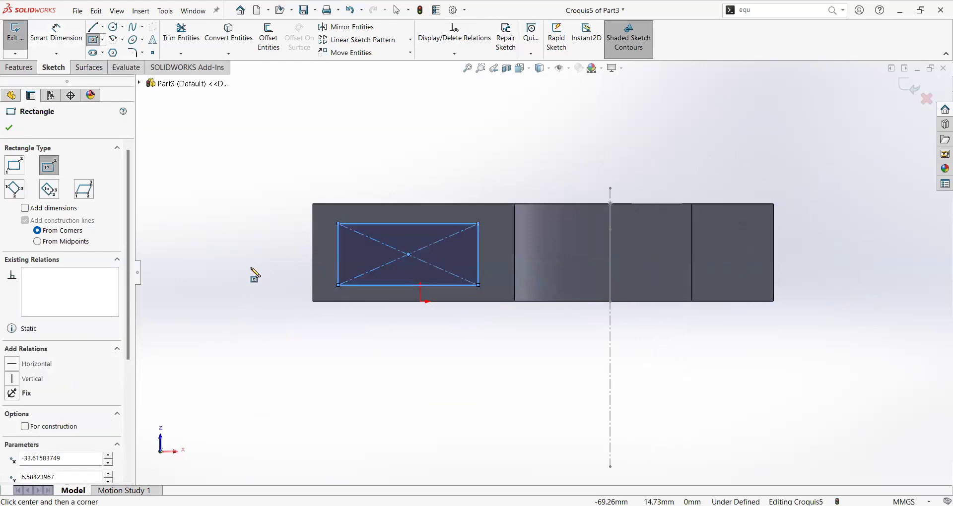
key(Escape)
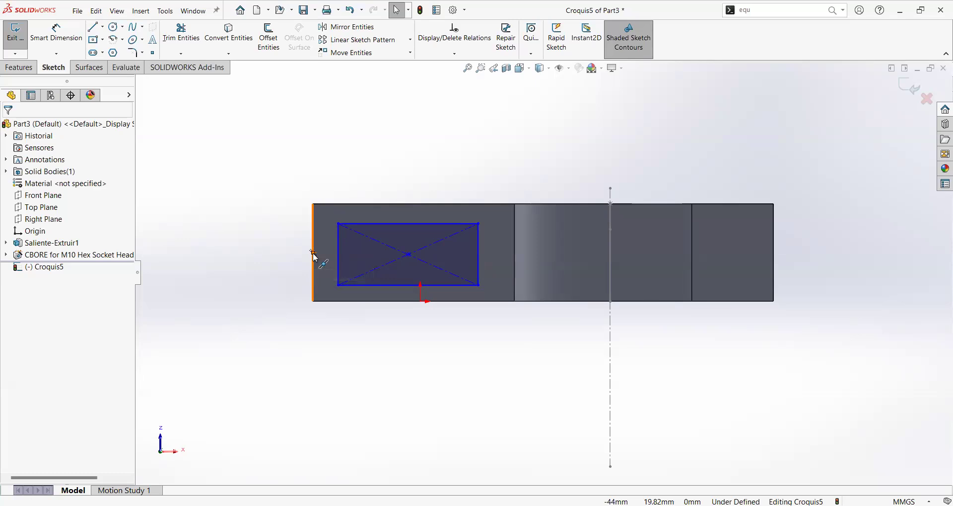
Align the rectangle's centre horizontally with a point on the part's left edge
click(313, 253)
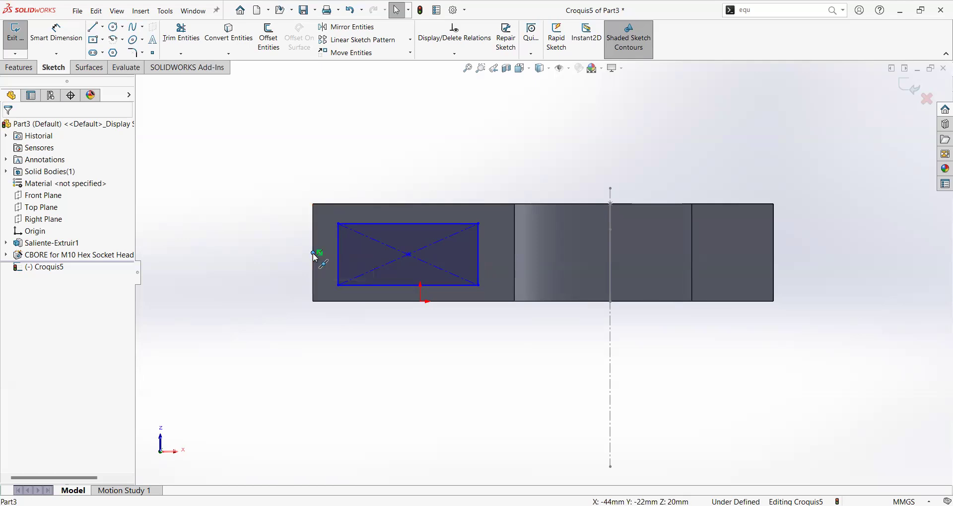
ctrl+click(410, 258)
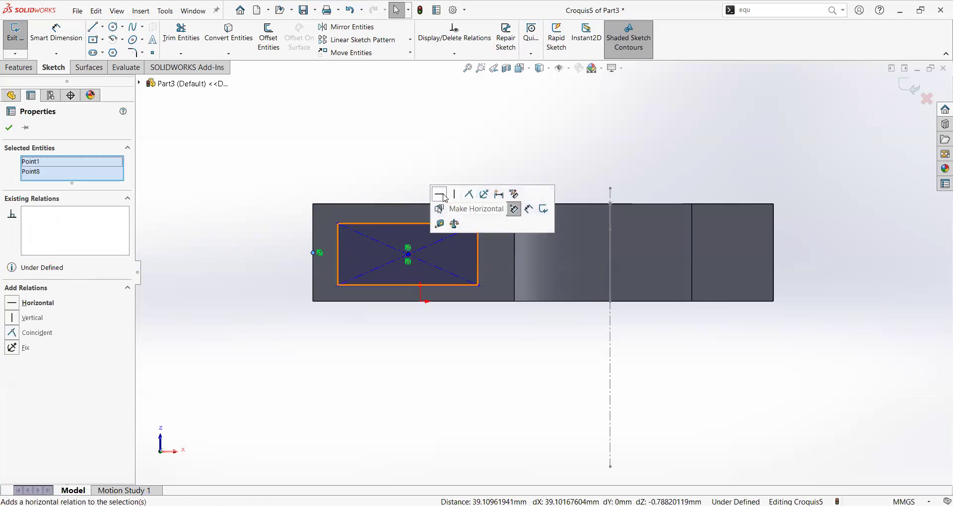
click(443, 196)
click(351, 180)
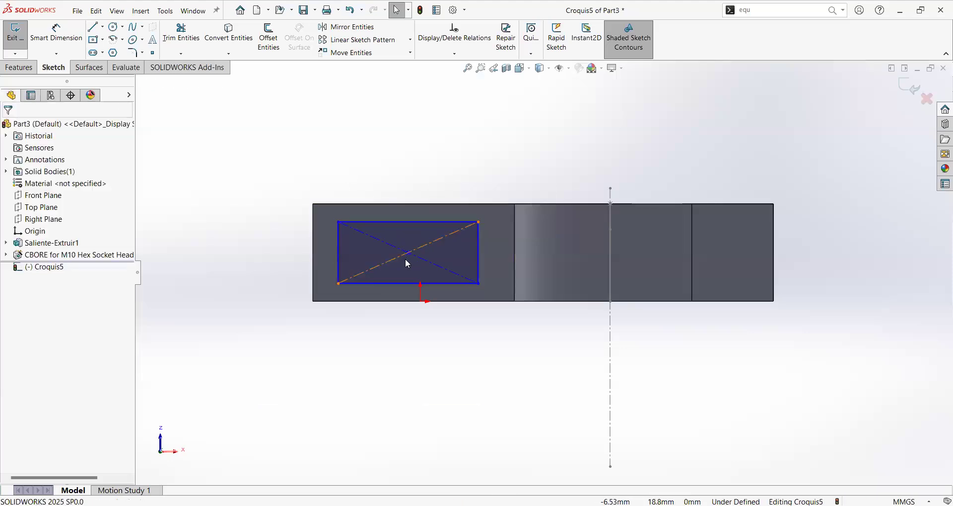
mouse_move(410, 255)
mouse_down()
mouse_move(430, 246)
mouse_move(424, 260)
mouse_move(434, 261)
mouse_move(320, 254)
mouse_move(528, 290)
mouse_move(459, 262)
mouse_move(469, 263)
mouse_move(417, 290)
mouse_move(512, 210)
mouse_move(506, 304)
mouse_move(468, 187)
mouse_move(392, 223)
mouse_move(421, 291)
mouse_move(441, 278)
mouse_move(298, 264)
mouse_move(419, 263)
mouse_up()
Align the rectangle's centre vertically with a point on the part's top edge
click(232, 213)
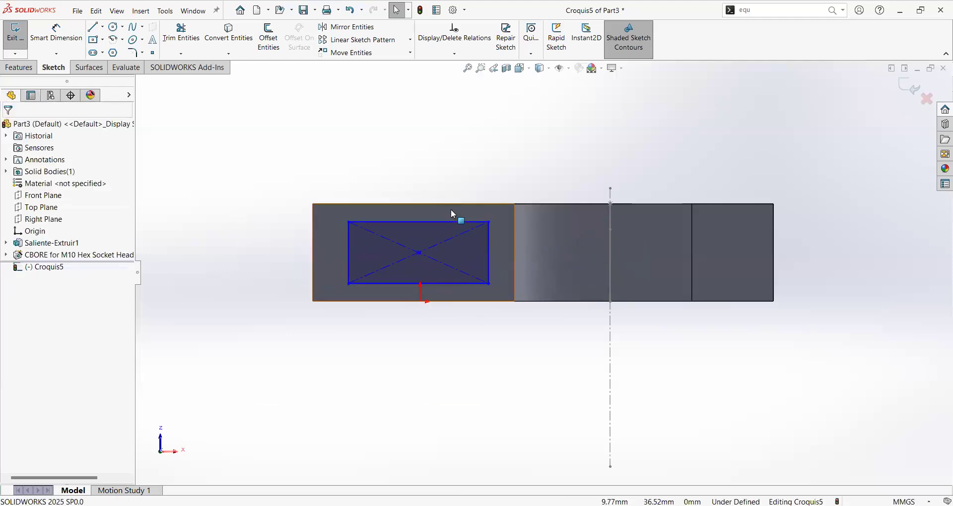
click(416, 208)
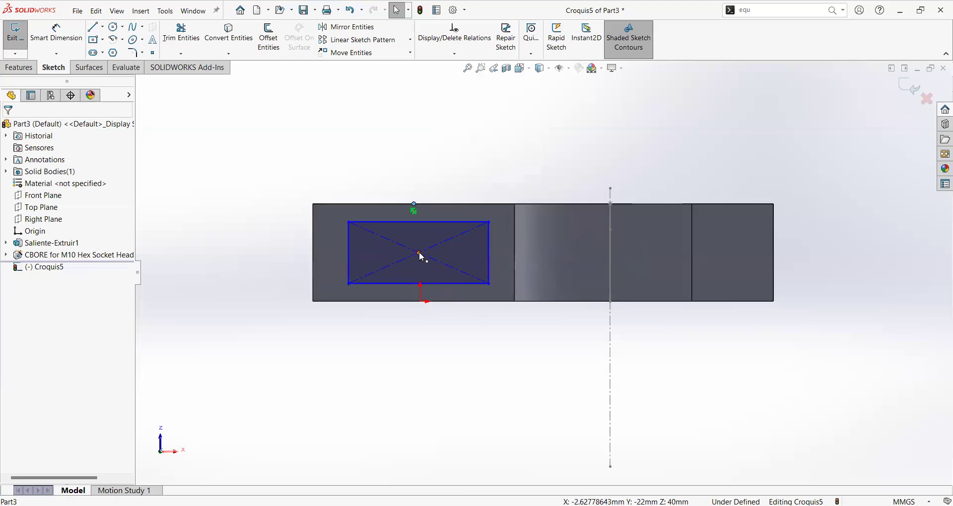
click(419, 254)
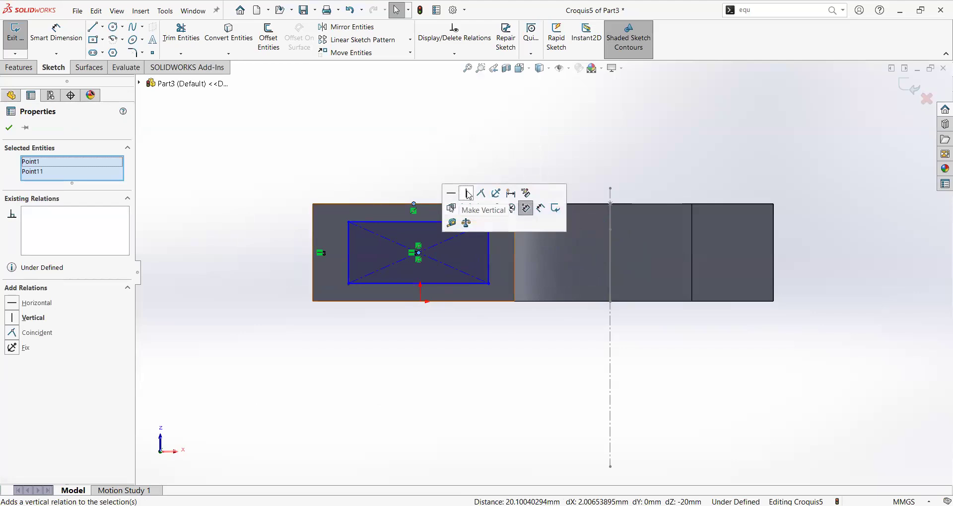
click(523, 206)
click(217, 230)
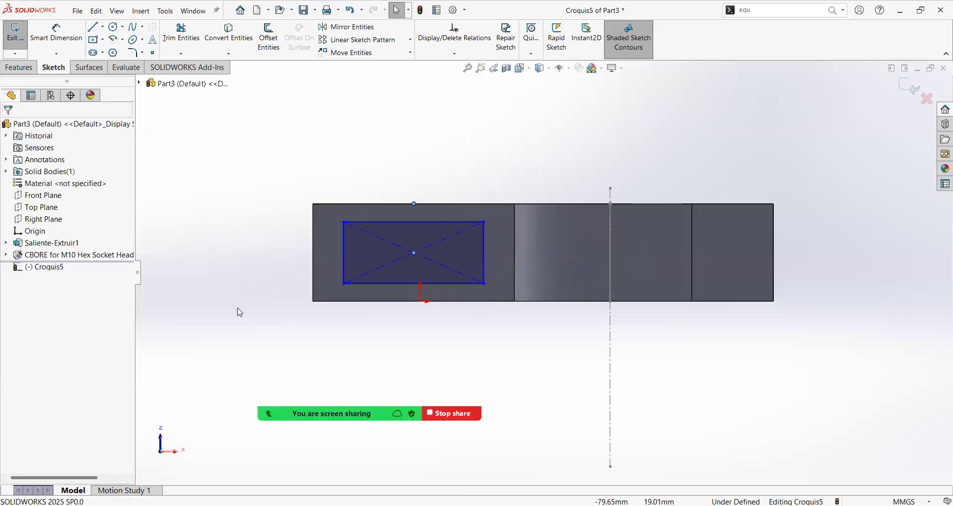
Dimension the rectangle's left side 12 mm from the part's left edge
key(d)
click(343, 248)
click(313, 245)
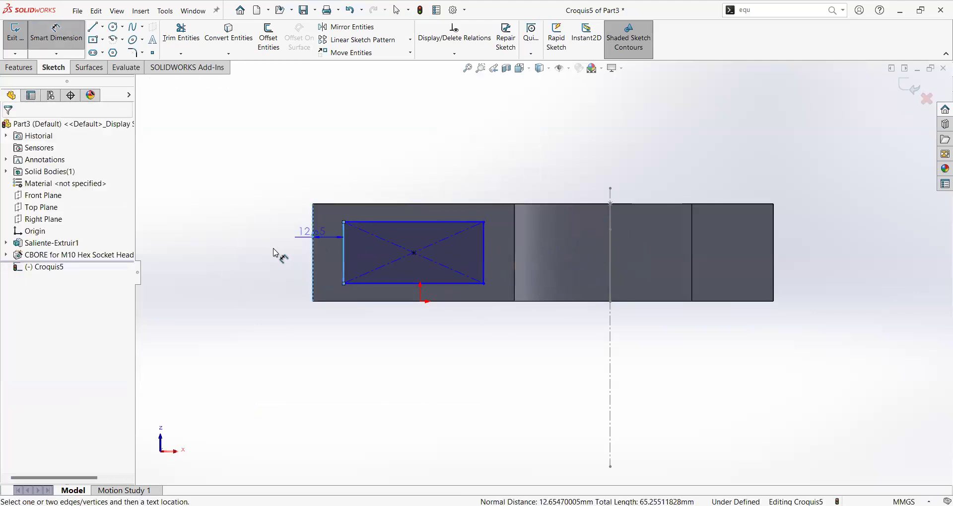
click(266, 253)
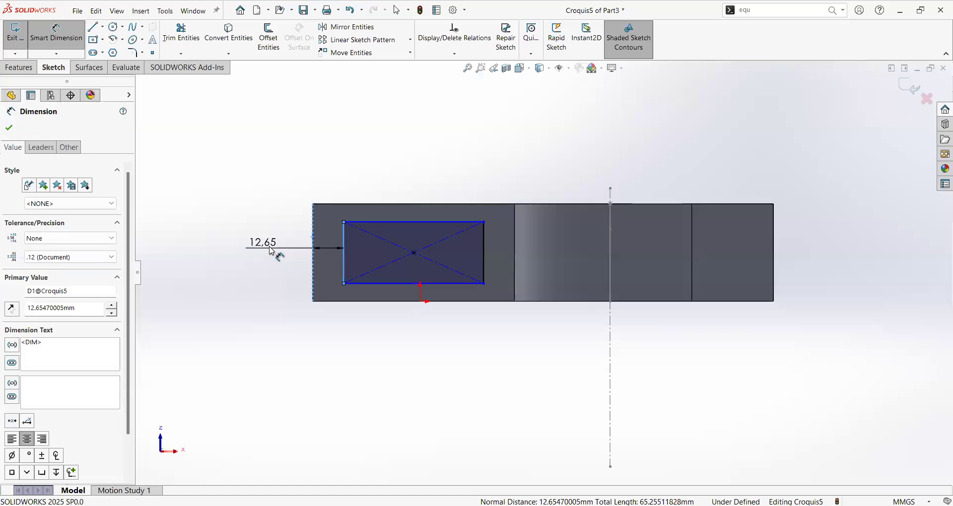
text(12)
key(Return)
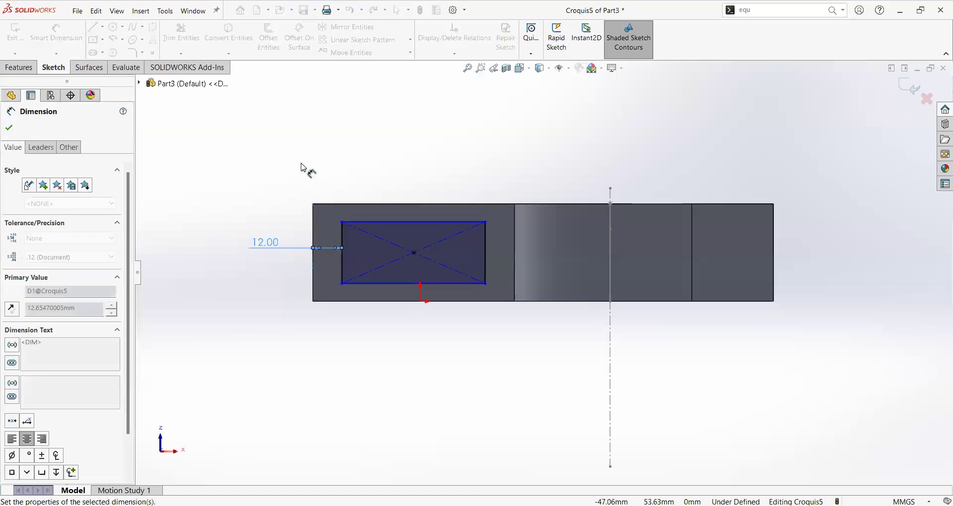
Add an 8 mm dimension from the rectangle's top side to the top edge, then delete it
click(447, 222)
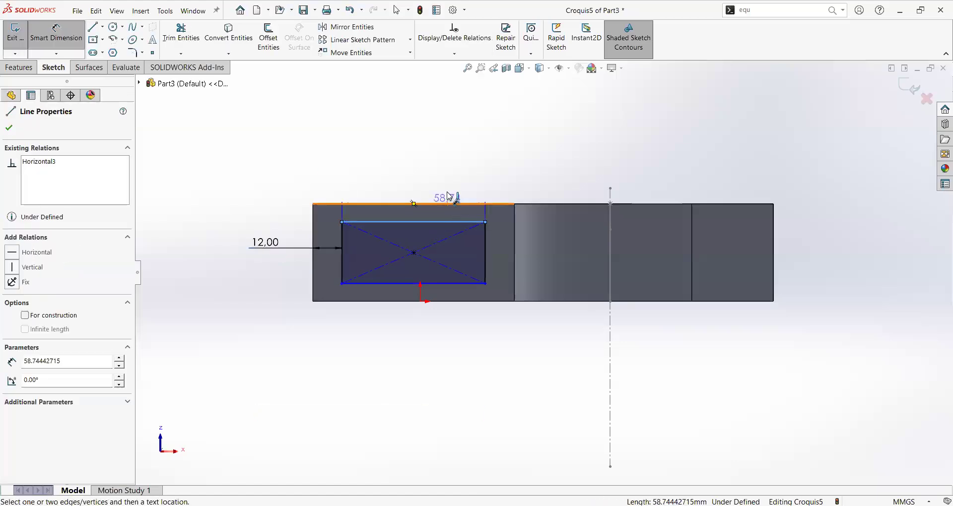
click(446, 204)
click(447, 176)
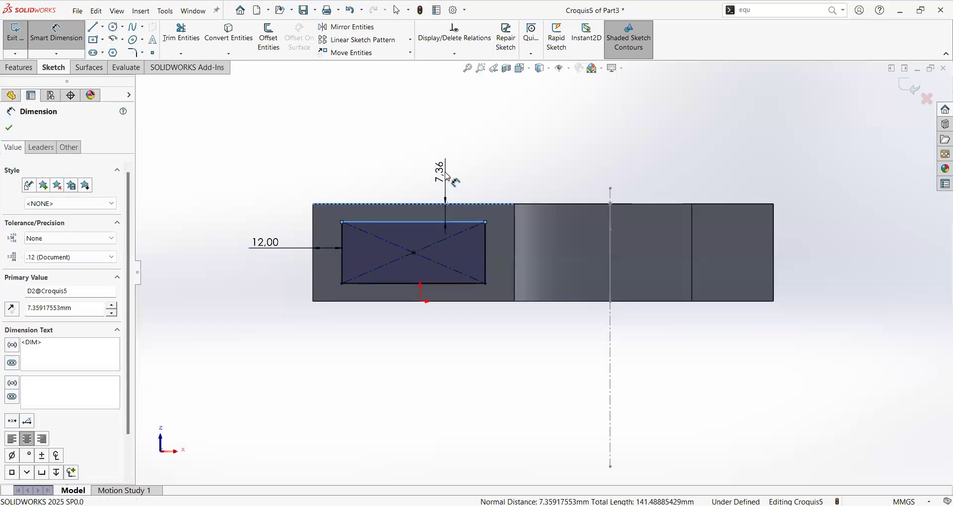
text(8)
key(Return)
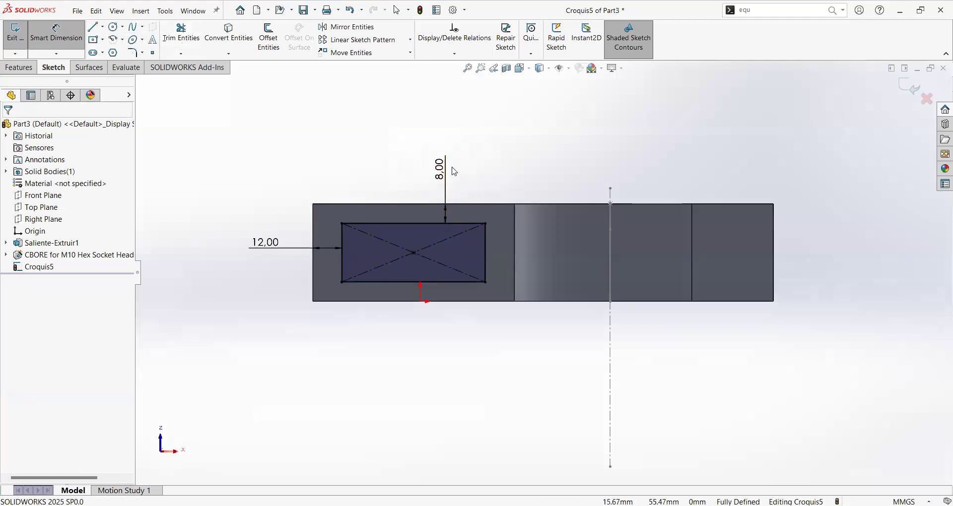
key(Escape)
drag(447, 176, 461, 165)
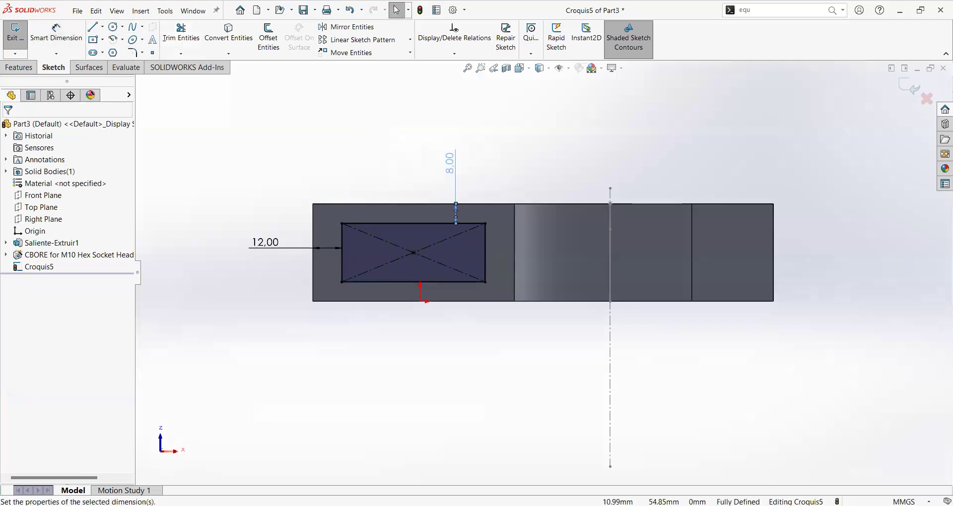
key(Delete)
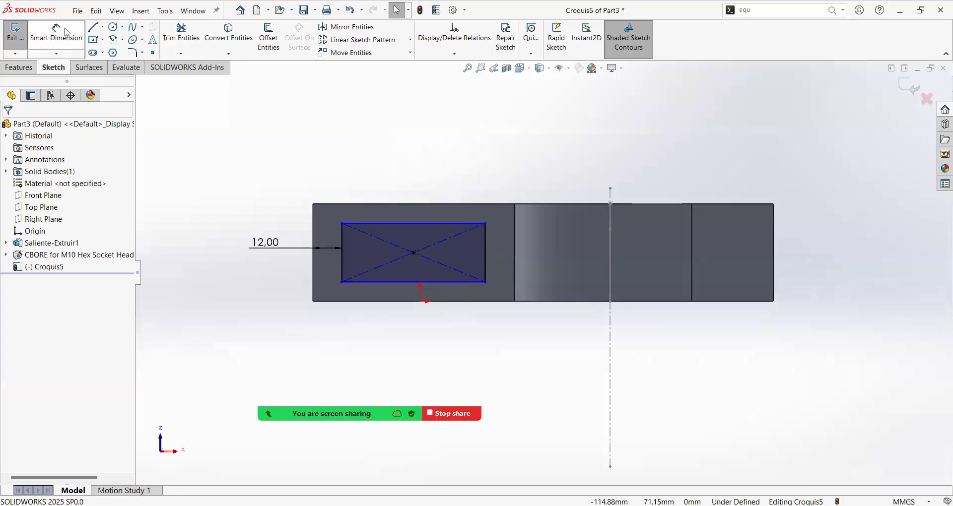
Dimension the rectangle's top side 7 mm below the part's top edge, fully defining Croquis5
click(58, 41)
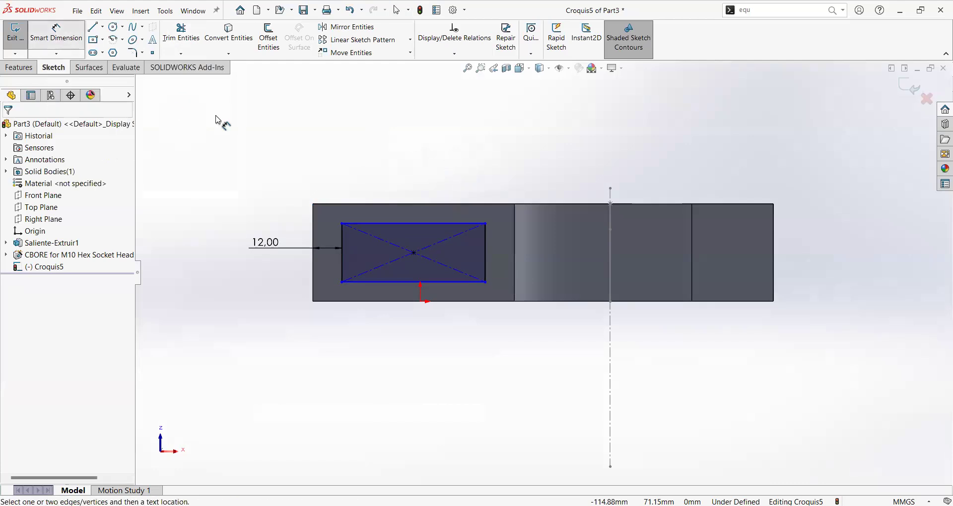
click(449, 224)
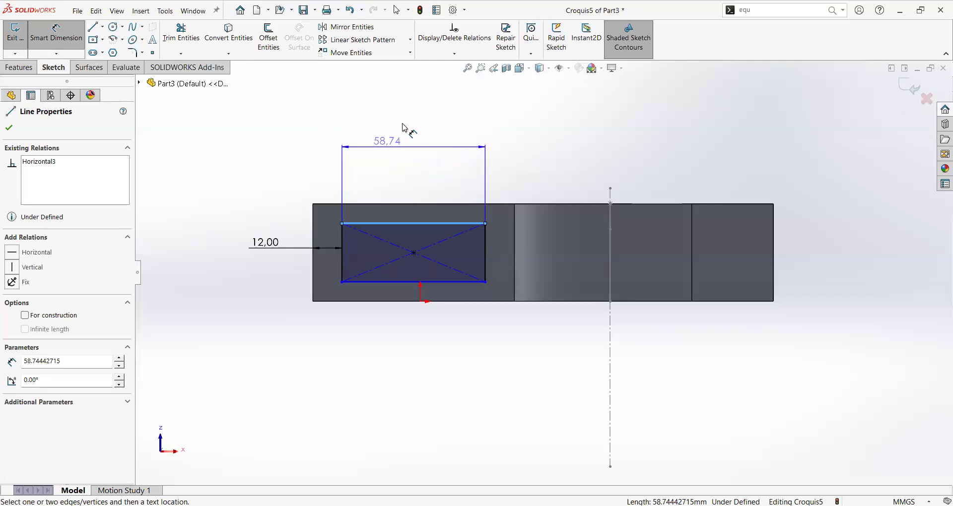
click(390, 205)
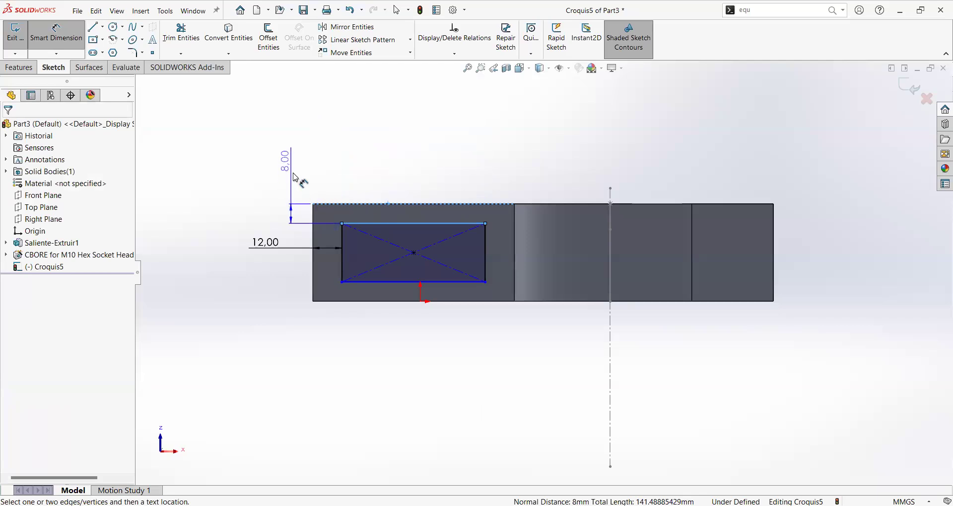
click(298, 190)
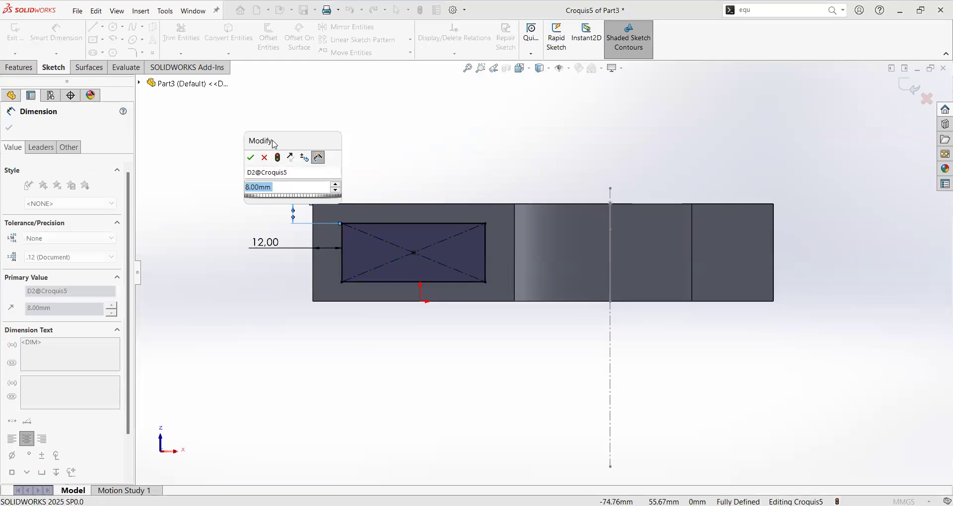
drag(275, 144, 344, 100)
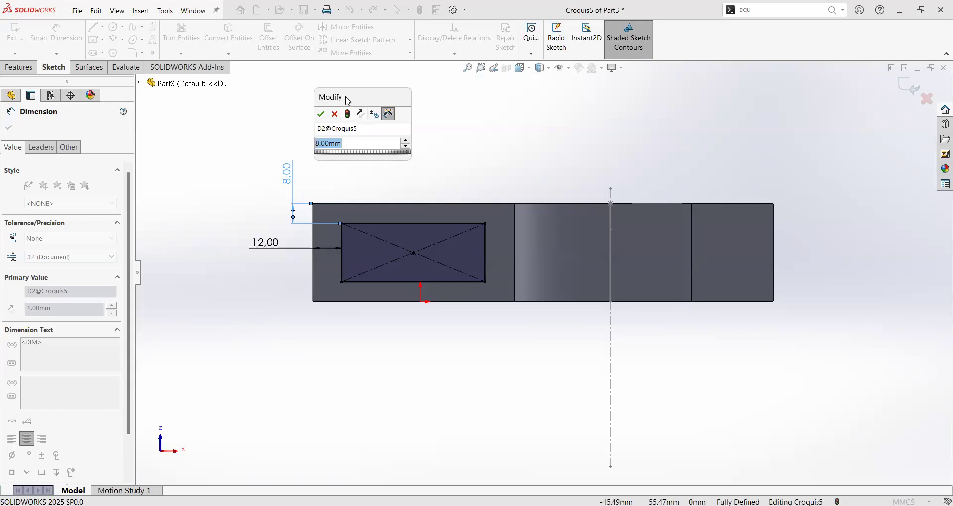
drag(348, 101, 377, 97)
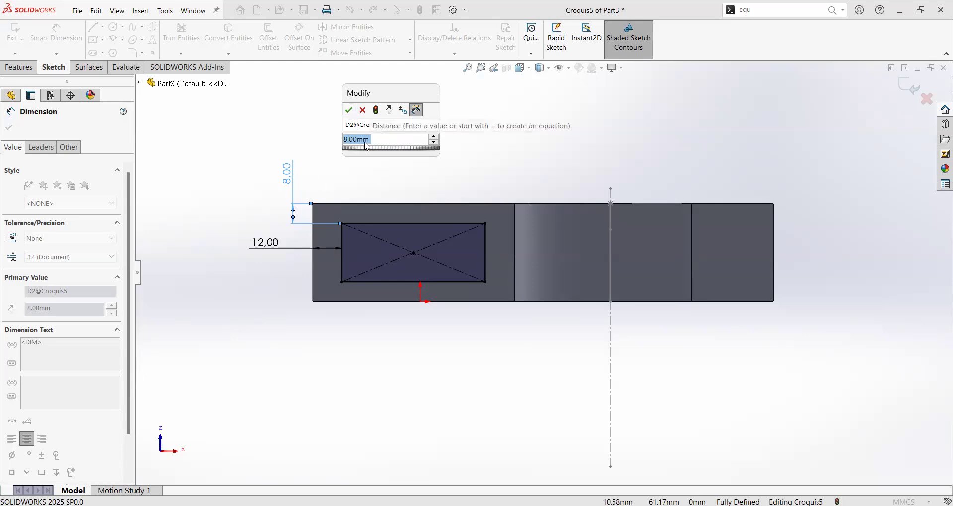
text(7)
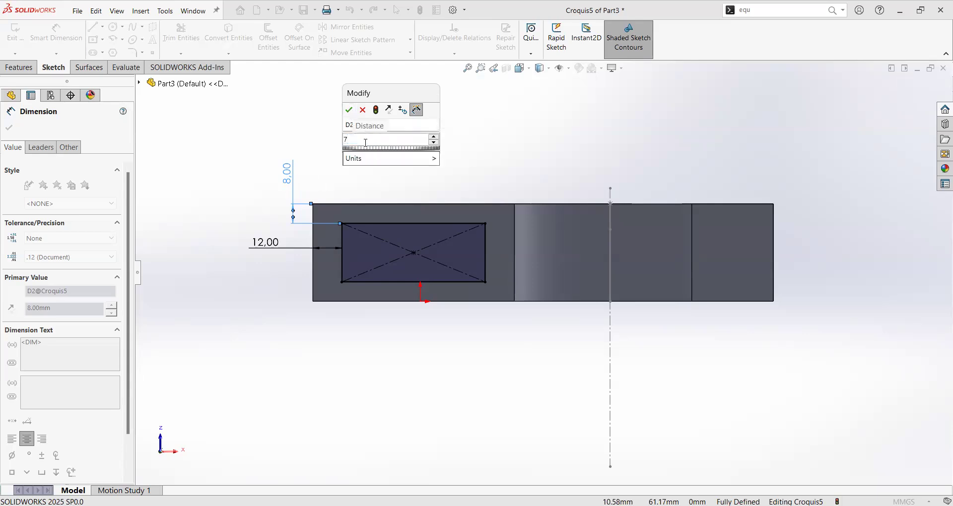
key(Return)
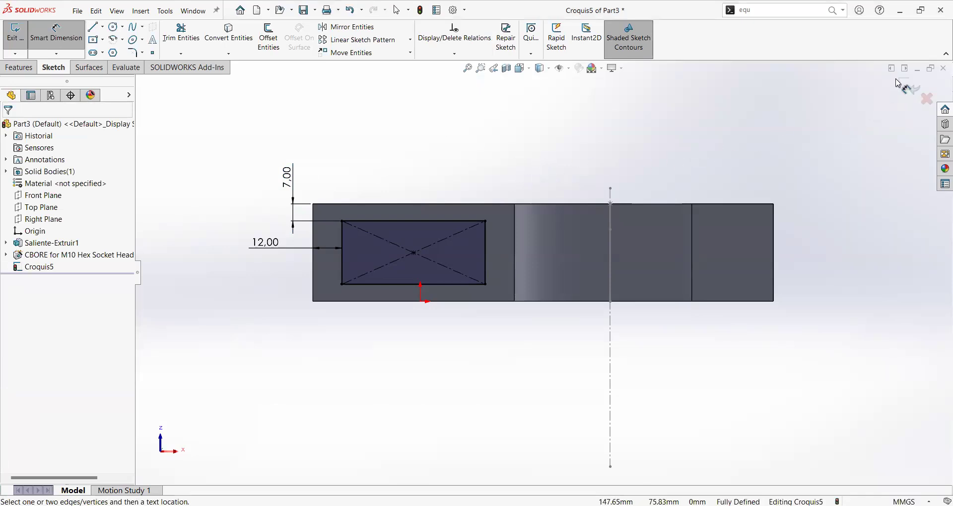
Exit the sketch and extrude-cut the rectangle as a 9 mm deep blind pocket
click(910, 88)
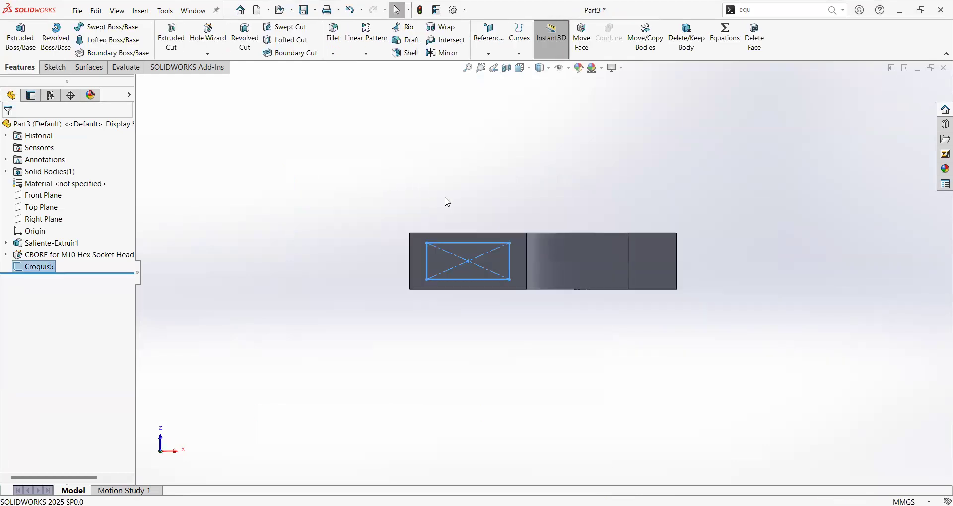
click(176, 37)
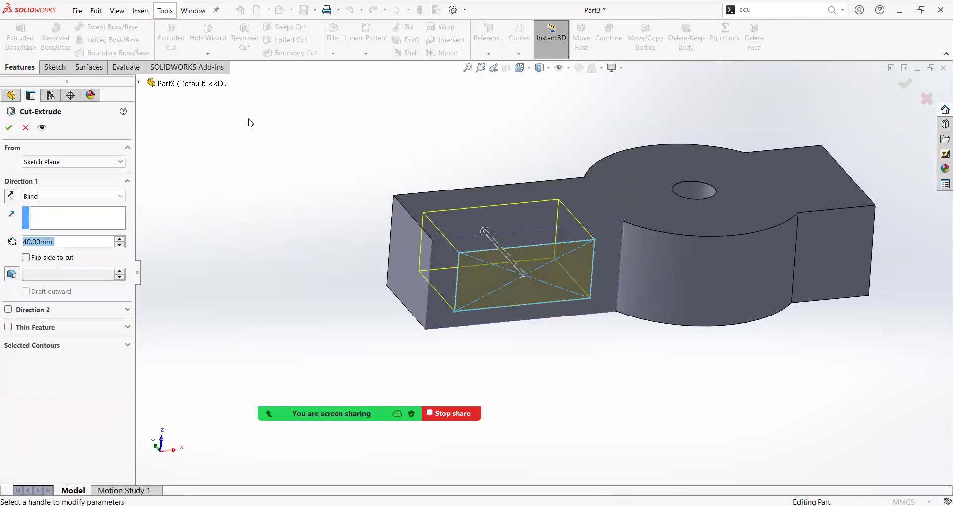
middle_drag(394, 187, 501, 312)
drag(551, 286, 630, 305)
middle_drag(342, 228, 164, 169)
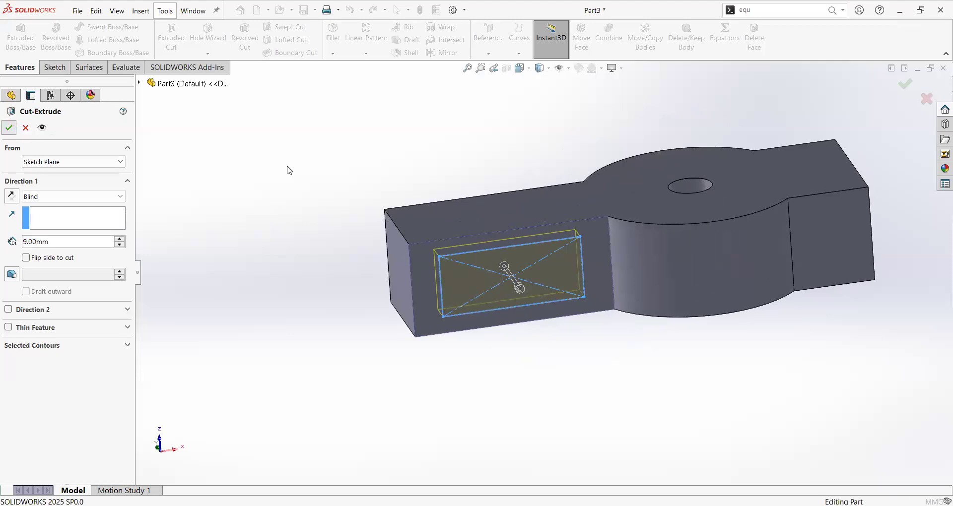
key(Return)
middle_drag(550, 244, 609, 264)
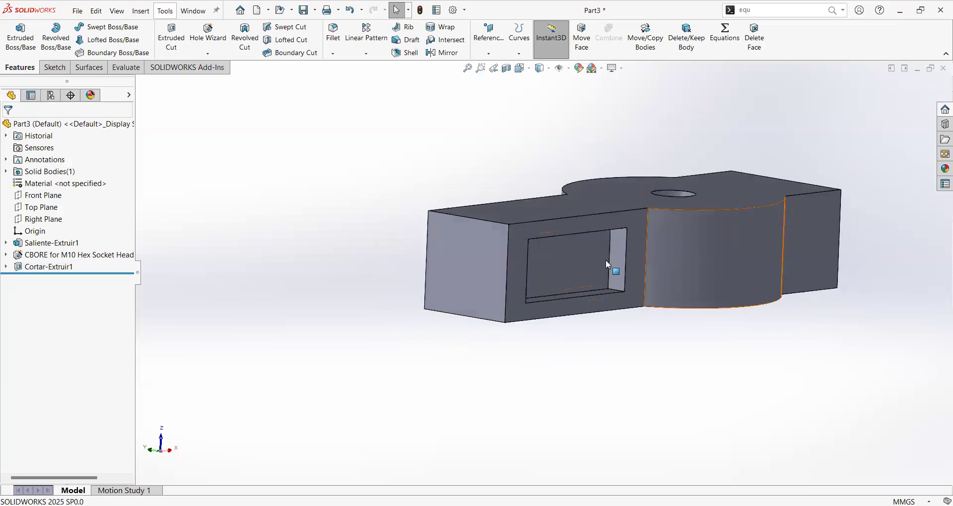
Inspect the part from its other side, then launch the Mirror feature
middle_drag(393, 175, 401, 176)
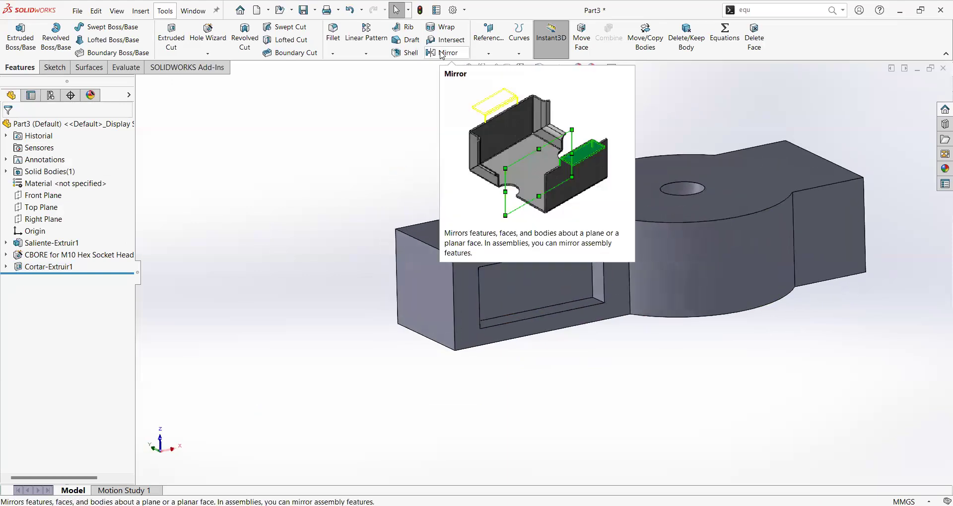
middle_drag(429, 176, 658, 314)
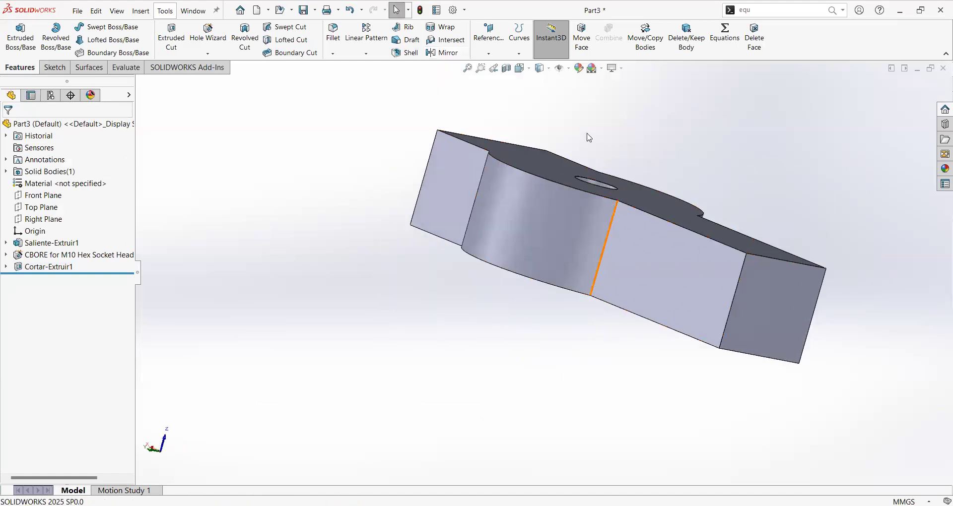
click(697, 272)
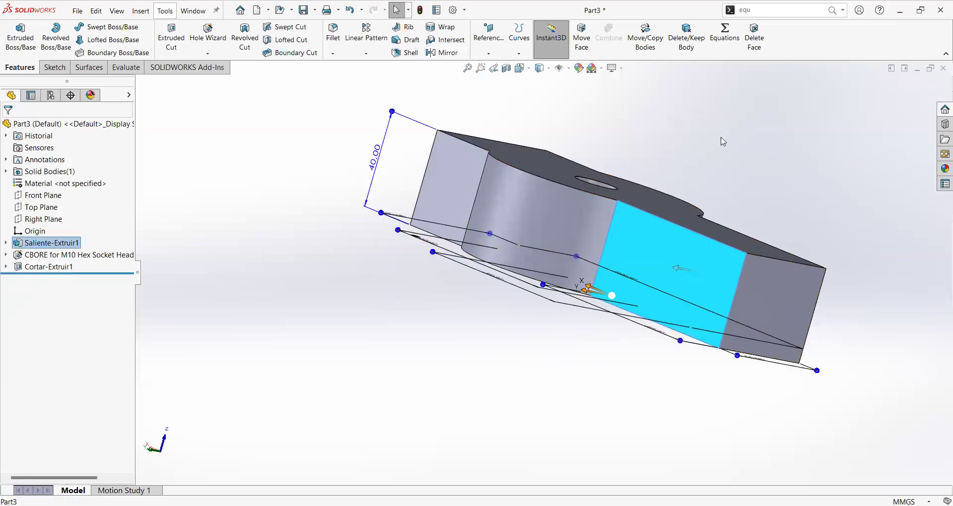
click(698, 128)
mouse_move(719, 172)
middle_down()
mouse_move(607, 142)
mouse_move(487, 161)
middle_up()
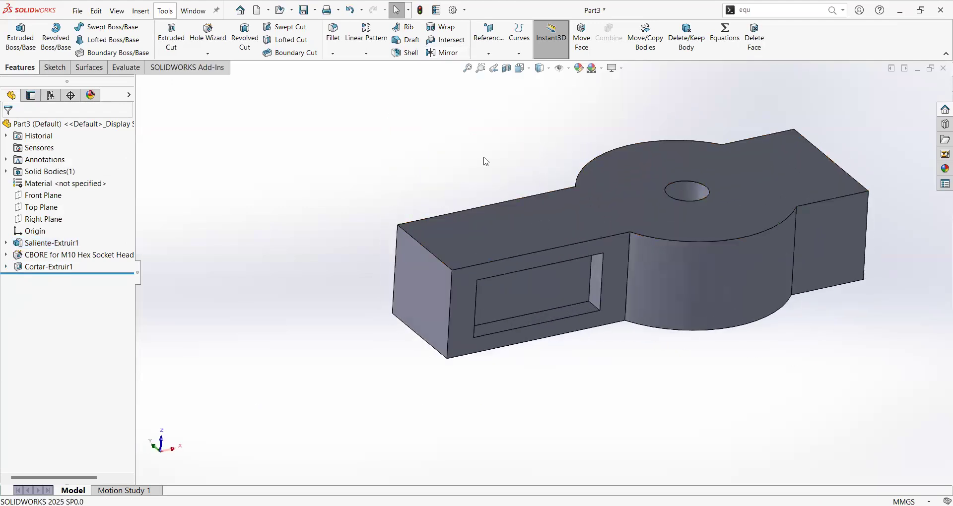
click(445, 54)
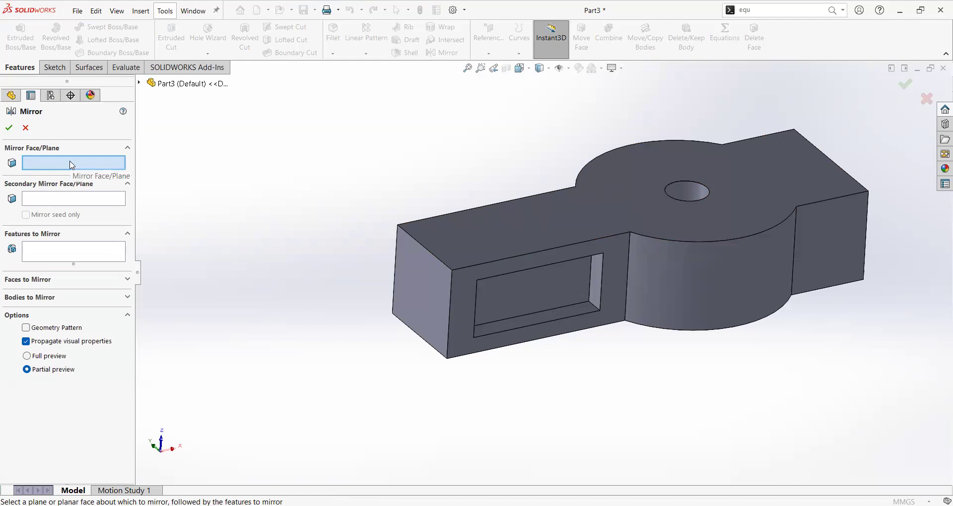
Choose Top Plane from the flyout feature tree as the mirror plane
key(ctrl+1)
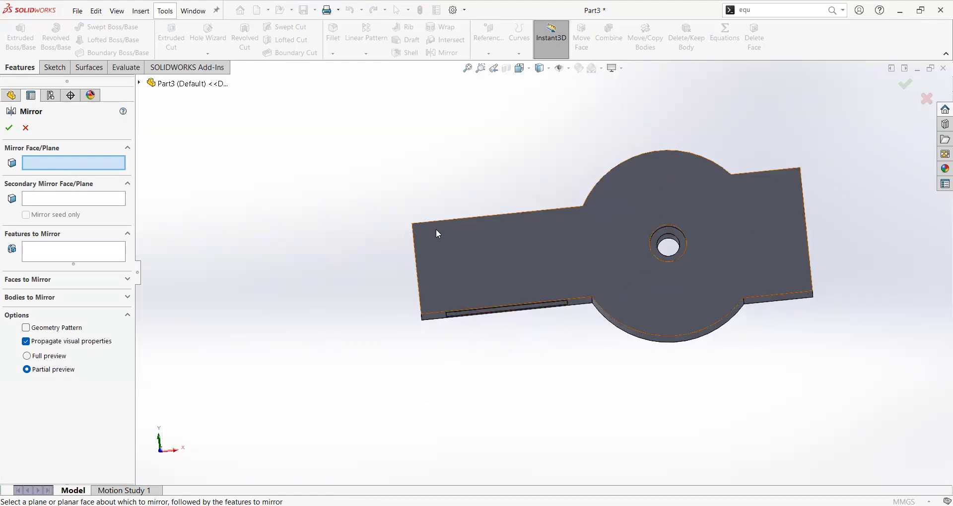
middle_drag(425, 198, 438, 137)
scroll(541, 211, down, 3)
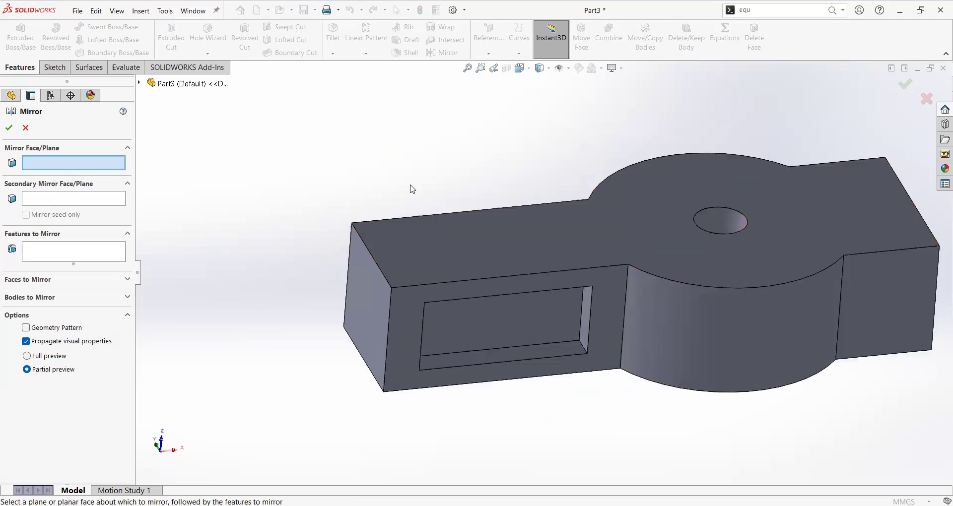
click(141, 85)
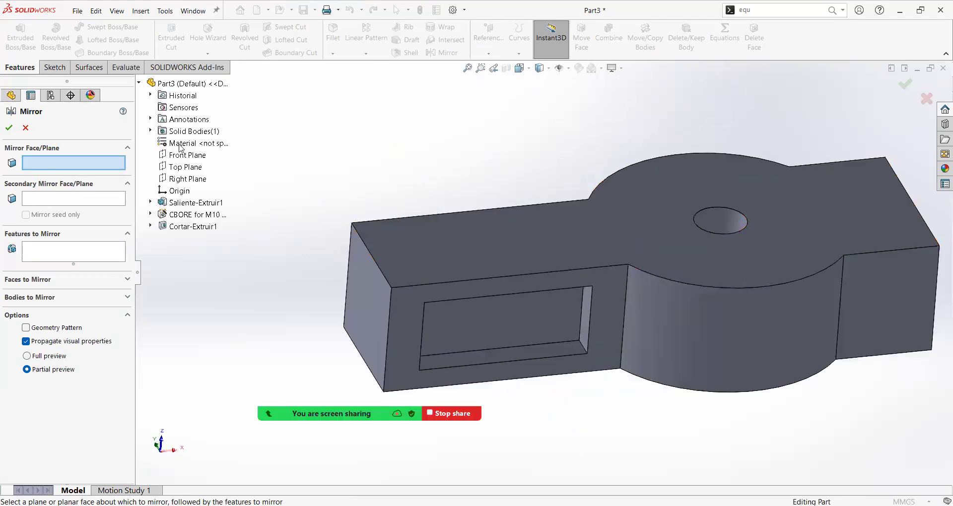
click(186, 171)
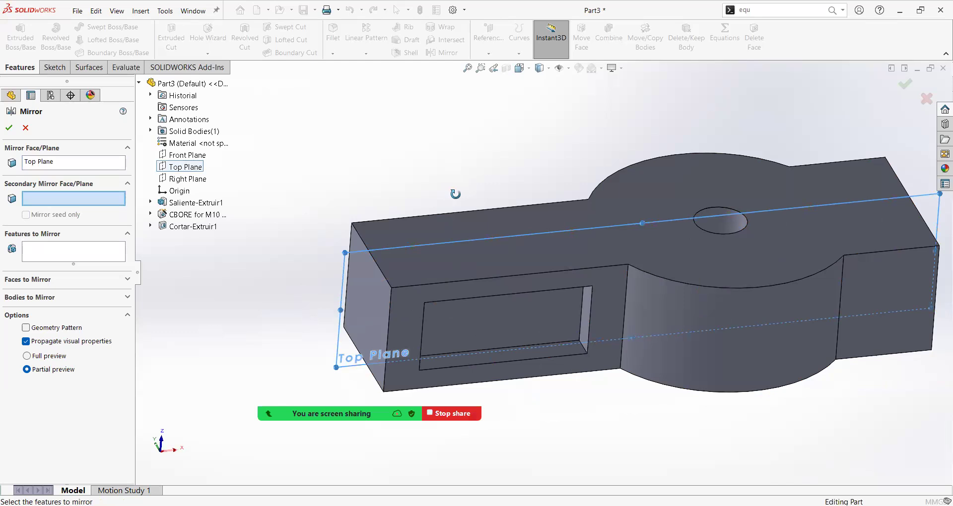
middle_drag(453, 193, 416, 336)
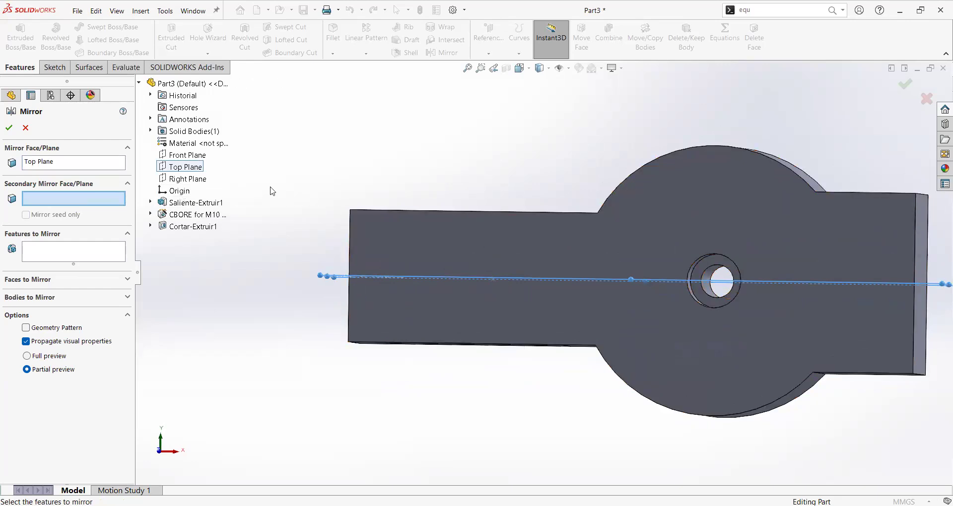
middle_drag(443, 195, 421, 191)
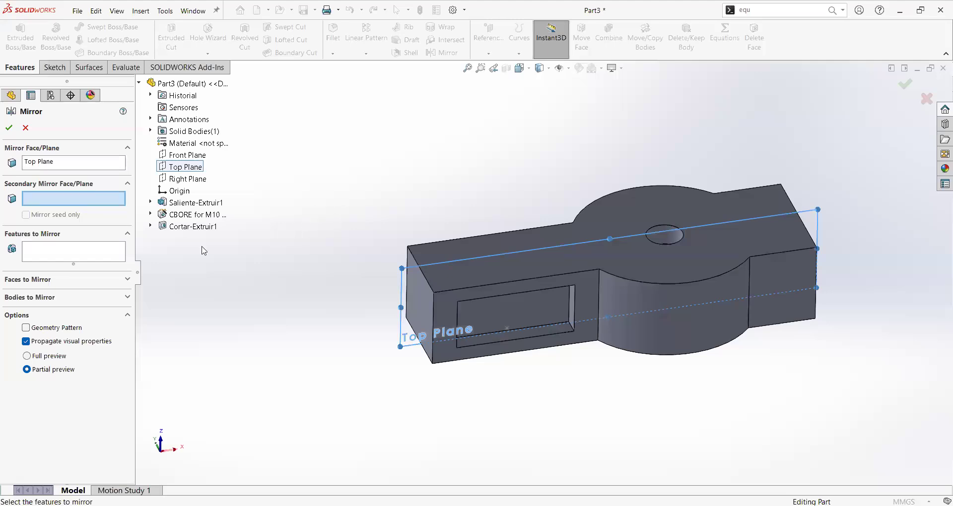
Mirror Cortar-Extruir1 across Top Plane, creating Simetría1
click(71, 257)
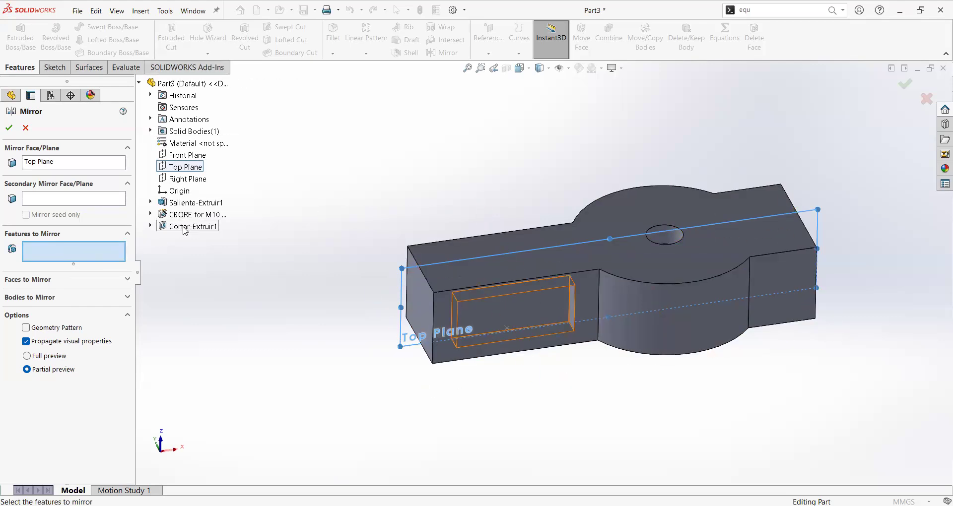
scroll(541, 313, down, 4)
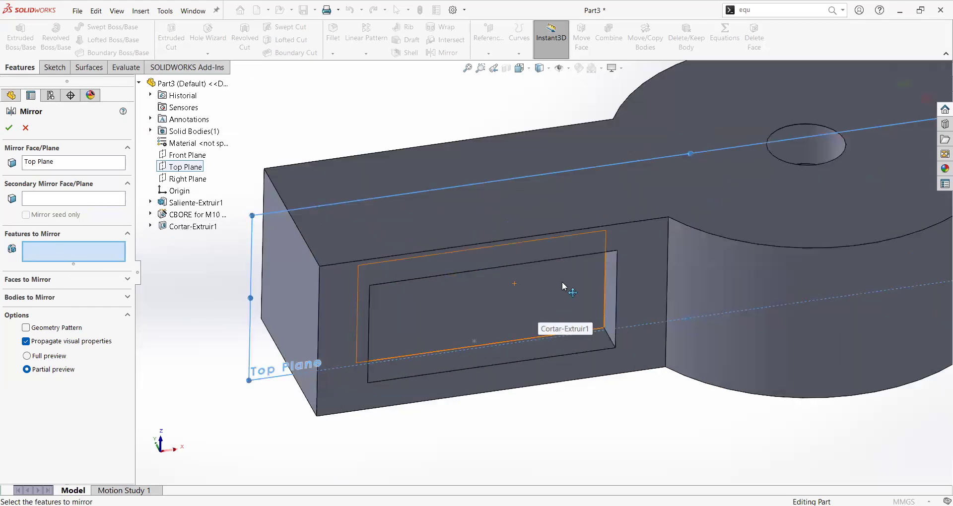
click(562, 287)
scroll(566, 288, up, 3)
middle_drag(565, 288, 675, 305)
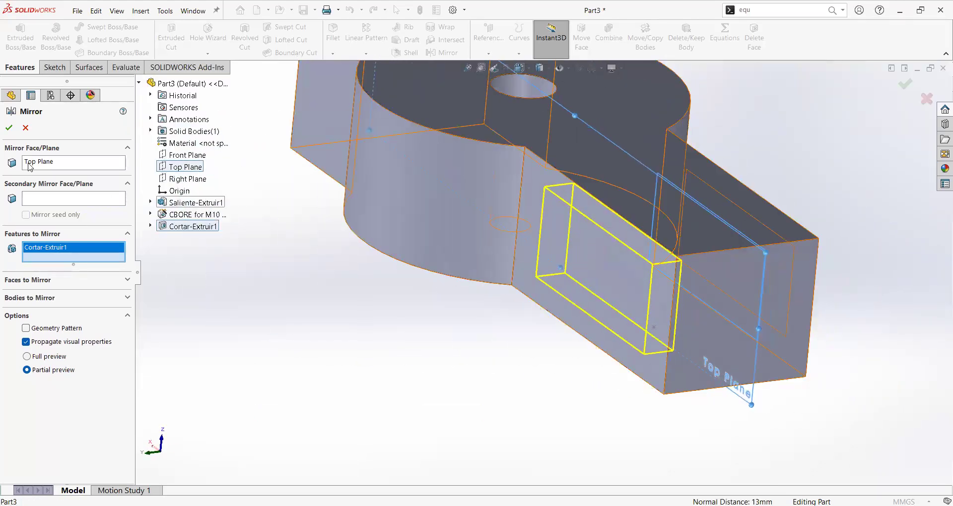
click(9, 128)
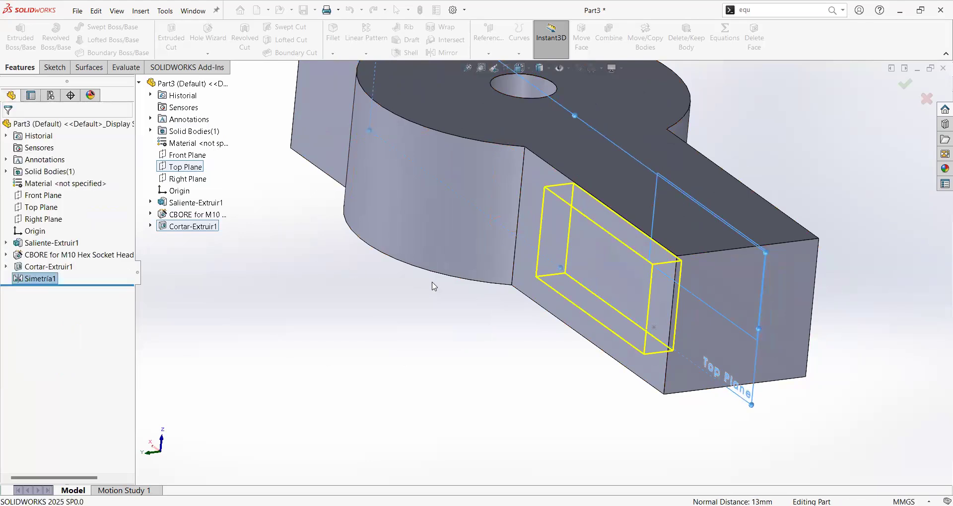
click(433, 313)
middle_drag(433, 313, 526, 288)
key(ctrl+7)
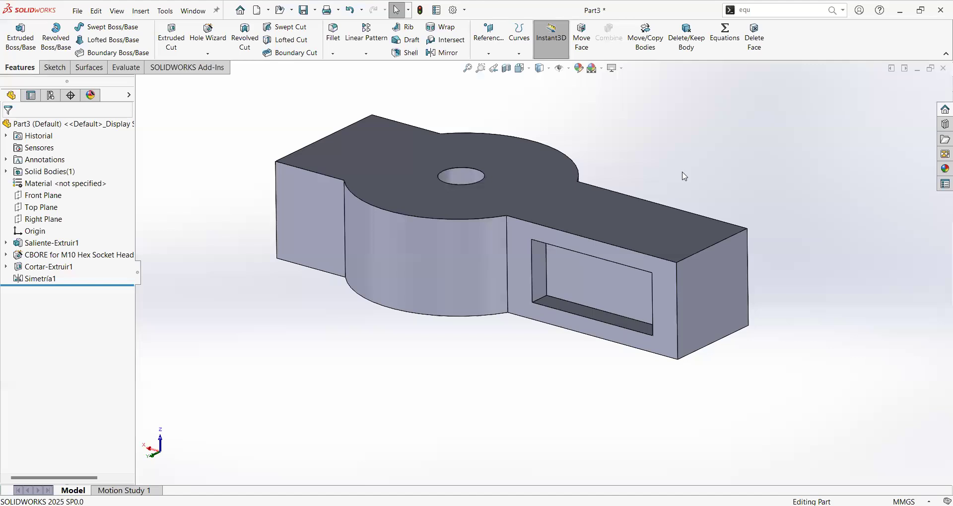
key(f)
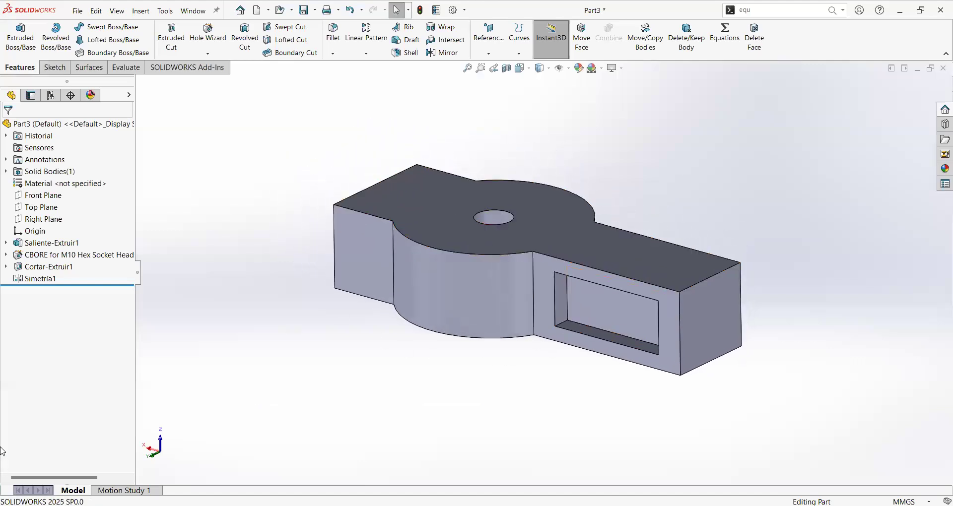
middle_drag(192, 334, 213, 196)
scroll(541, 328, down, 5)
key(ctrl+7)
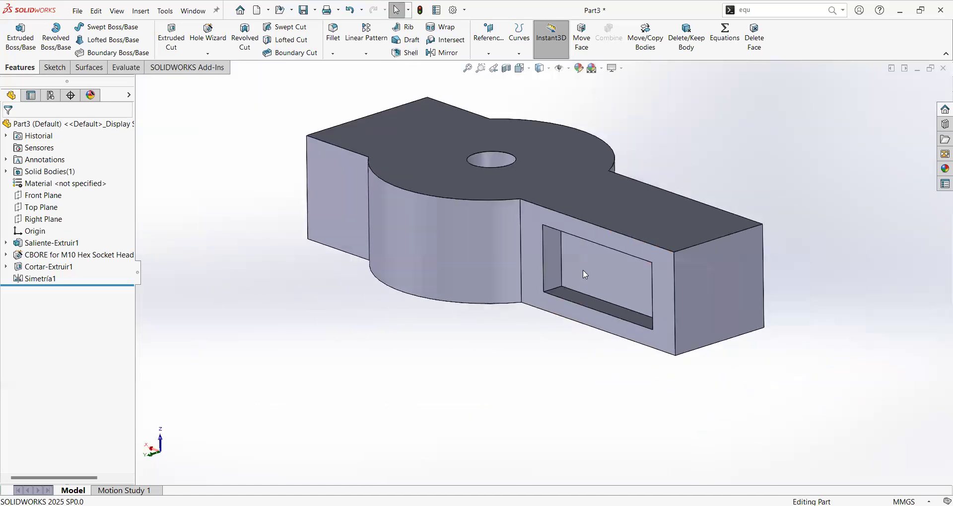
scroll(583, 274, down, 5)
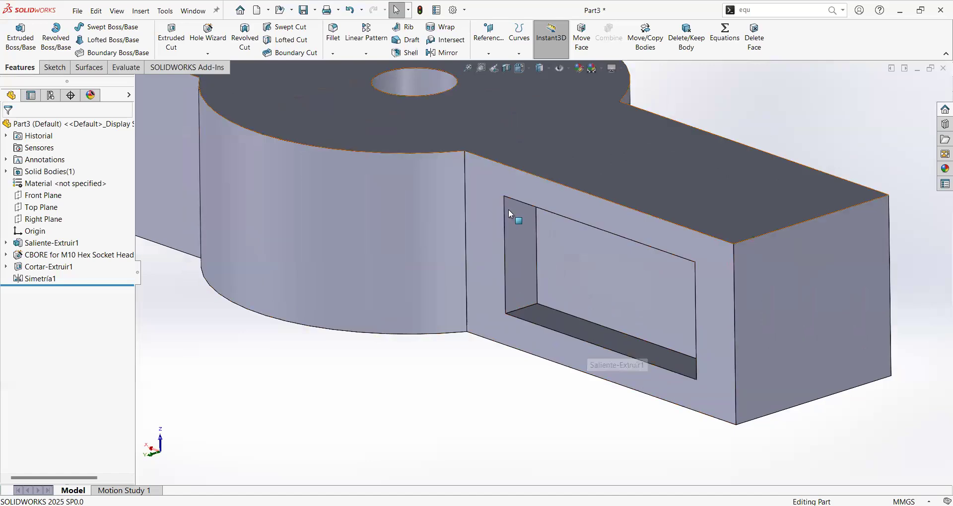
scroll(546, 252, up, 2)
middle_drag(546, 251, 545, 280)
scroll(545, 280, down, 5)
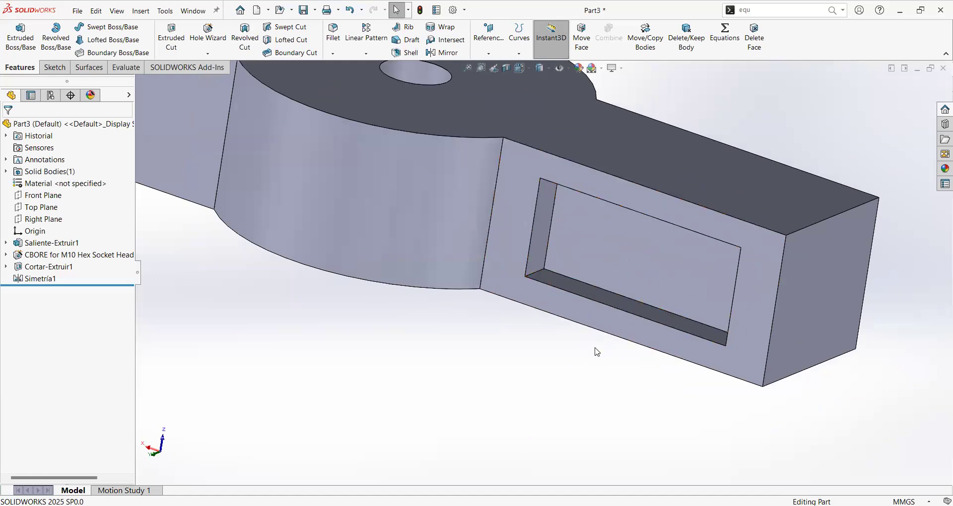
scroll(561, 281, up, 3)
scroll(561, 282, down, 3)
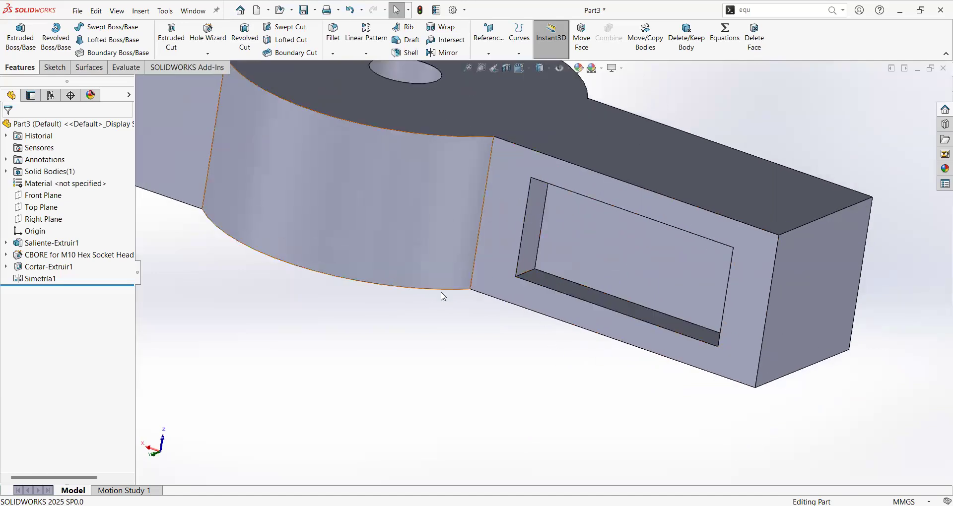
Start a 10 mm fillet on the first pocket's inner edge and its connected edges
click(533, 275)
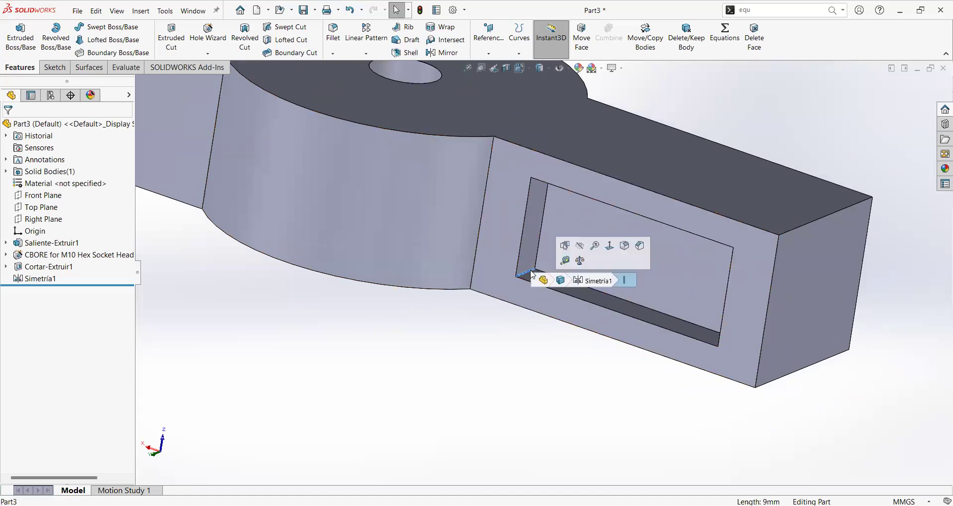
click(625, 246)
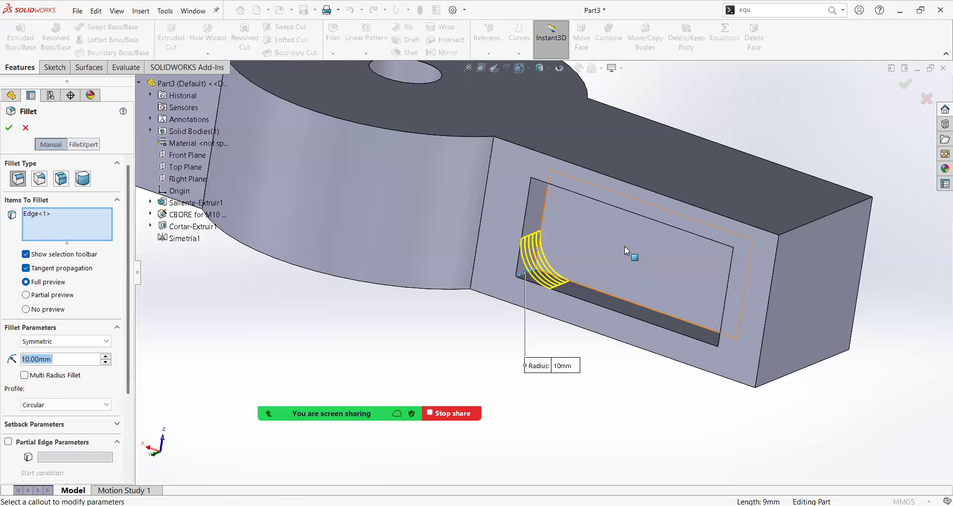
middle_drag(624, 246, 680, 332)
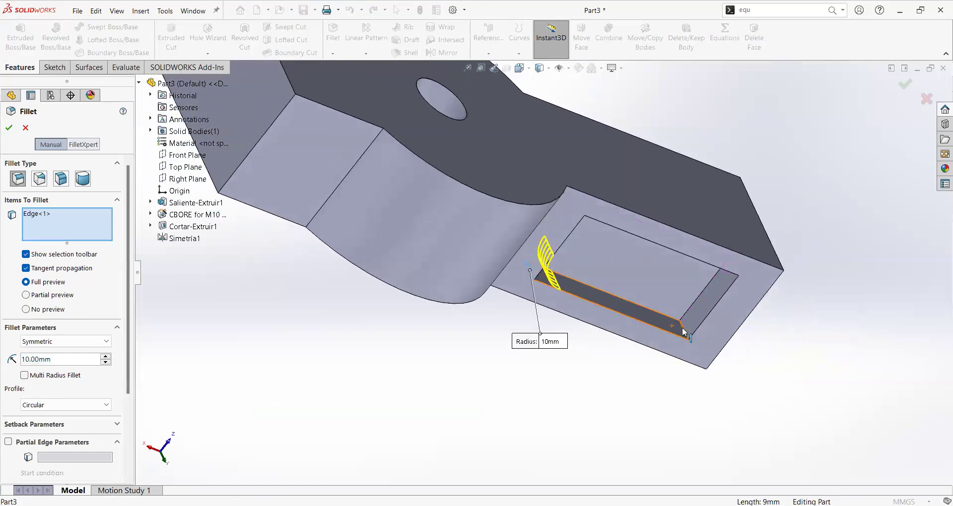
click(696, 320)
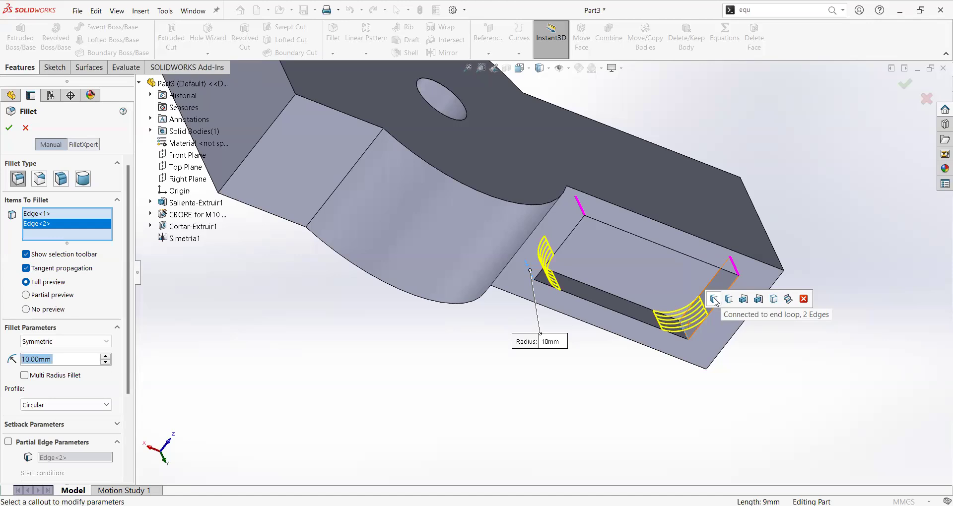
click(715, 300)
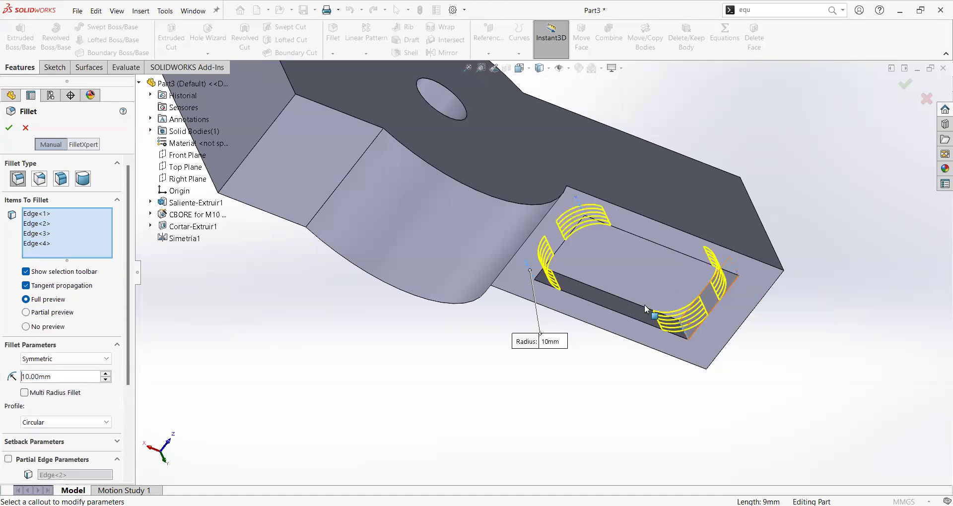
Add the mirrored pocket's connected inner edges, bringing the fillet to eight edges
middle_drag(638, 307, 529, 345)
middle_drag(527, 250, 447, 286)
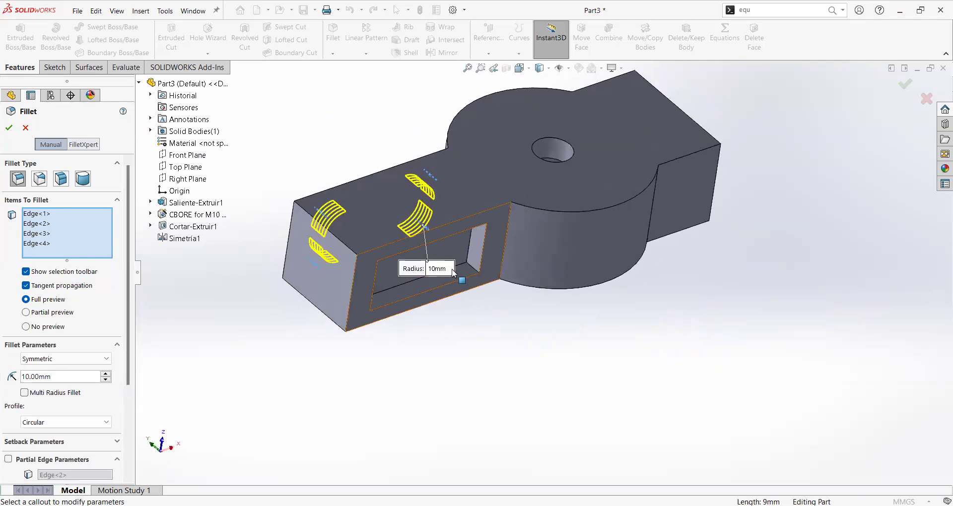
scroll(481, 261, down, 3)
scroll(510, 255, down, 2)
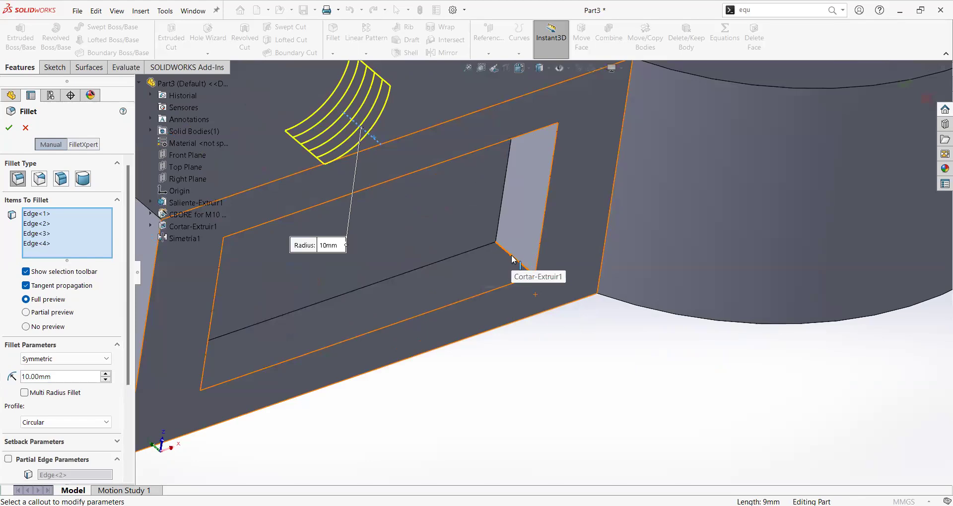
click(513, 258)
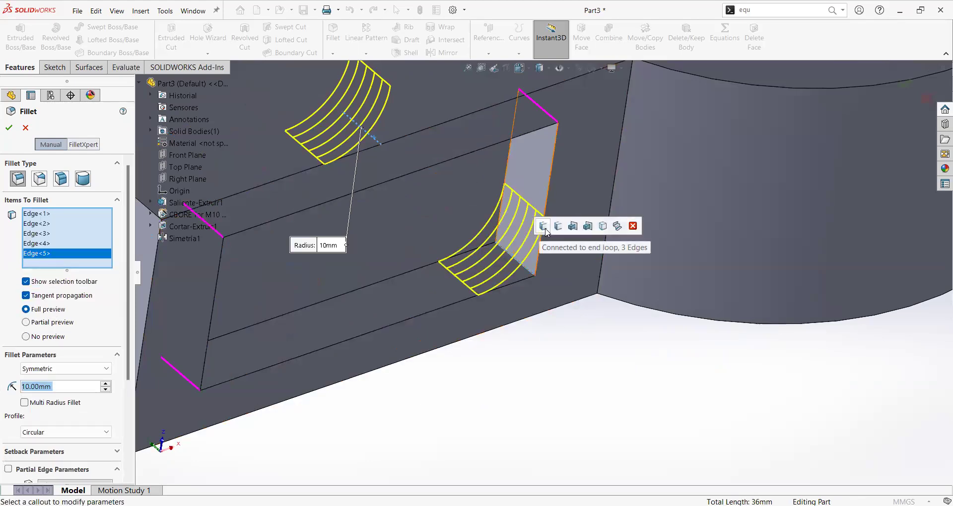
click(543, 227)
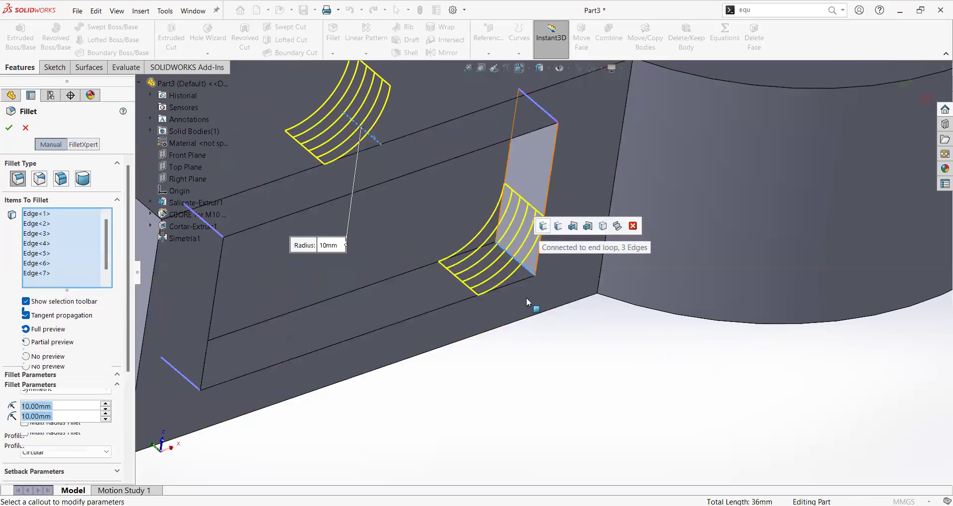
scroll(533, 323, up, 5)
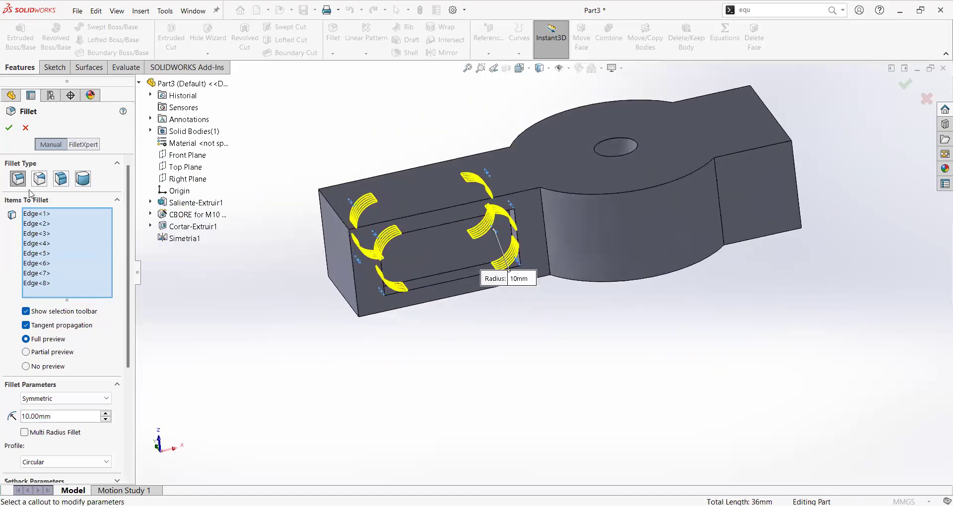
Apply the 10 mm pocket fillet, then try a fillet on the block-to-boss edge and cancel it
click(9, 128)
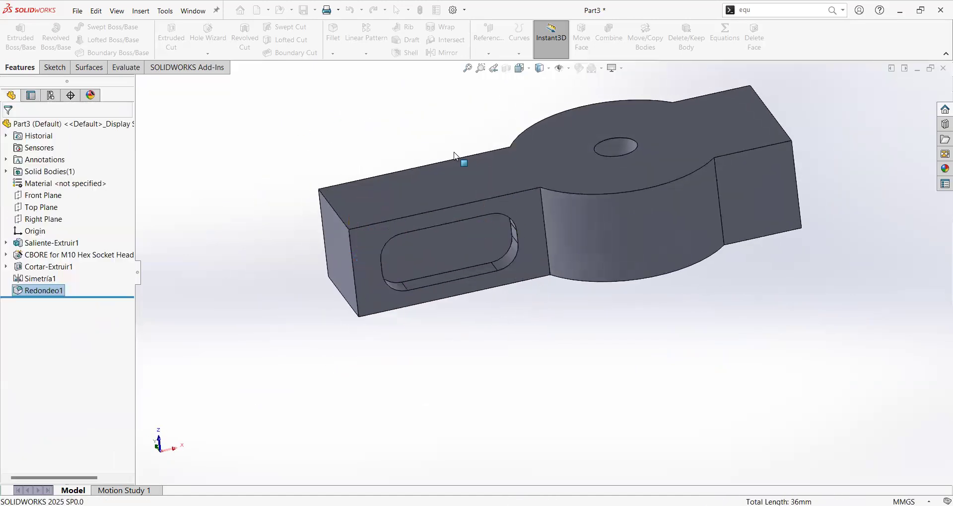
scroll(549, 227, up, 3)
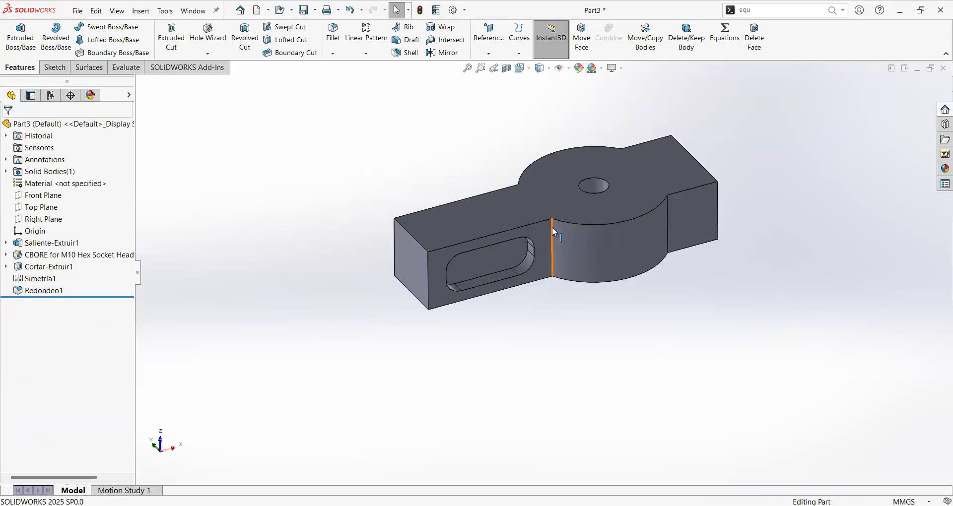
click(552, 230)
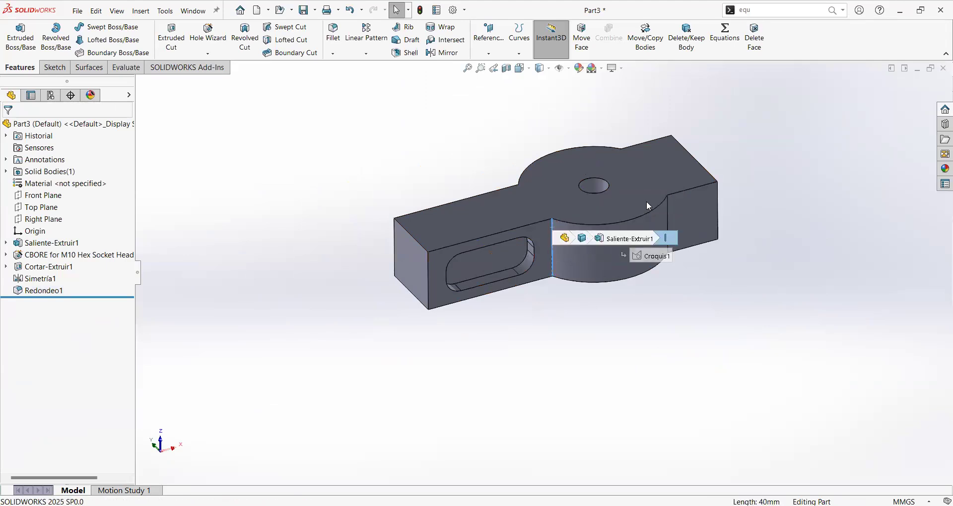
click(564, 238)
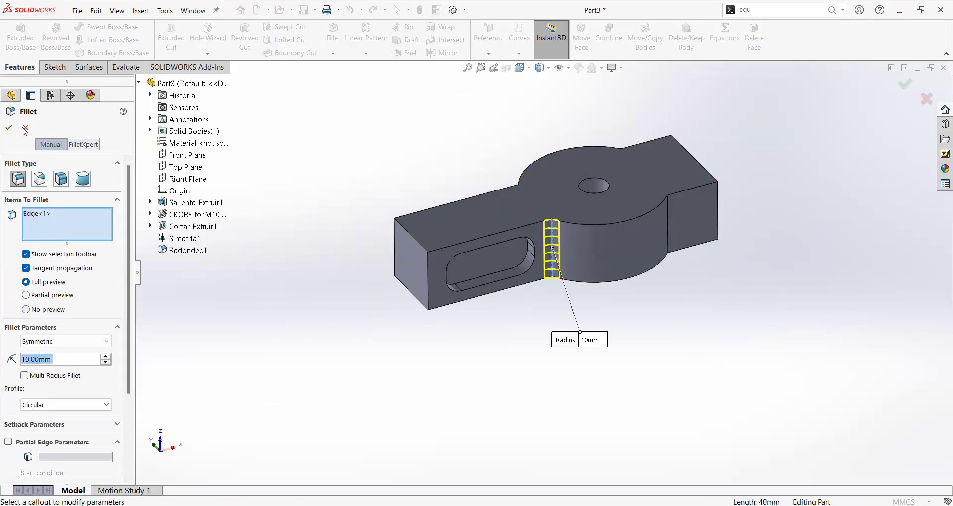
key(Escape)
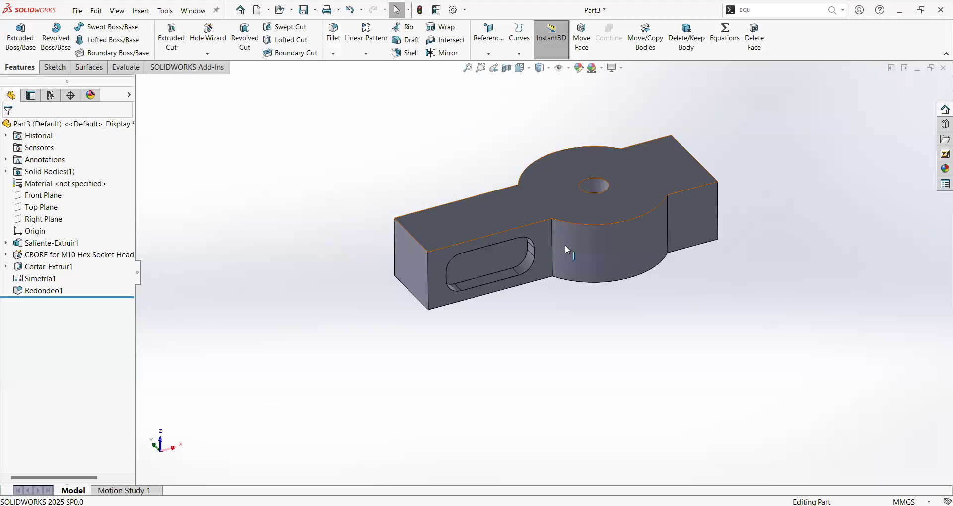
Fillet all eight vertical edges at 10 mm via the connected loop, creating Redondeo2
scroll(561, 243, down, 2)
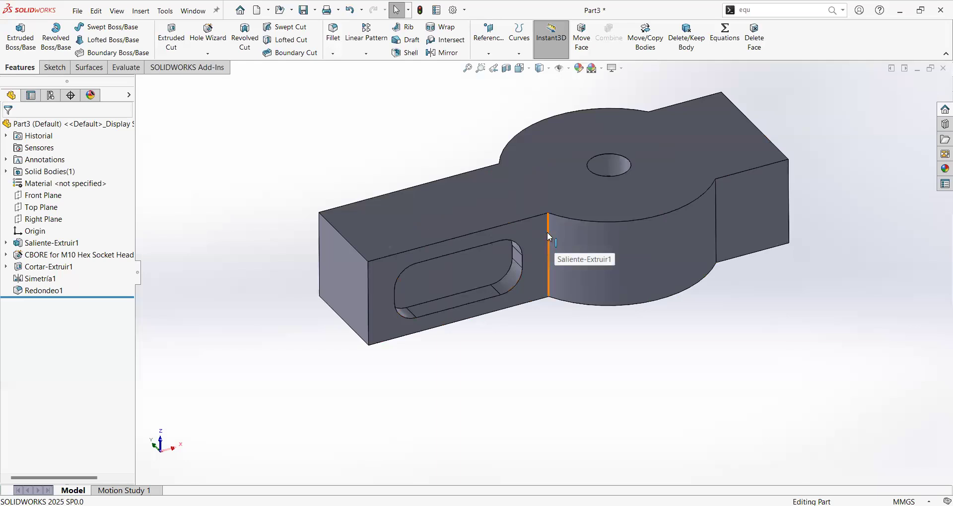
click(548, 233)
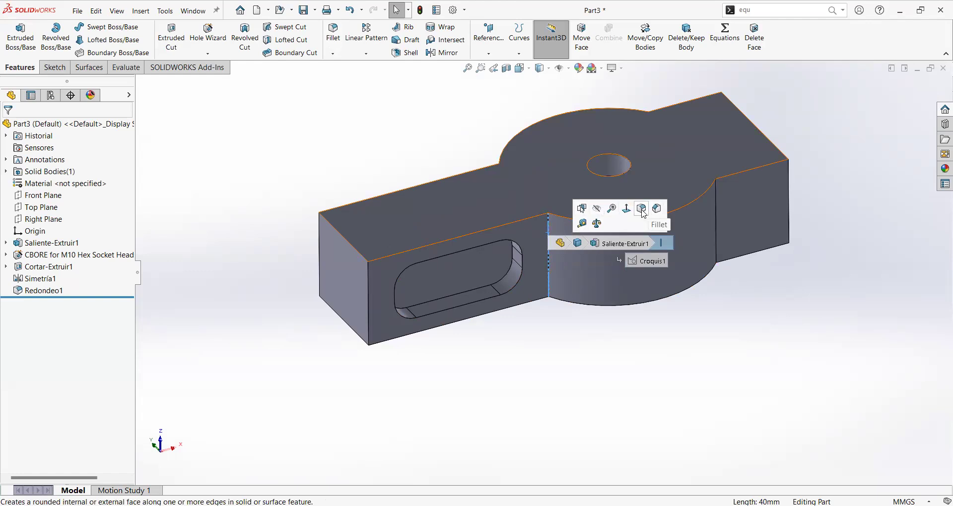
click(642, 209)
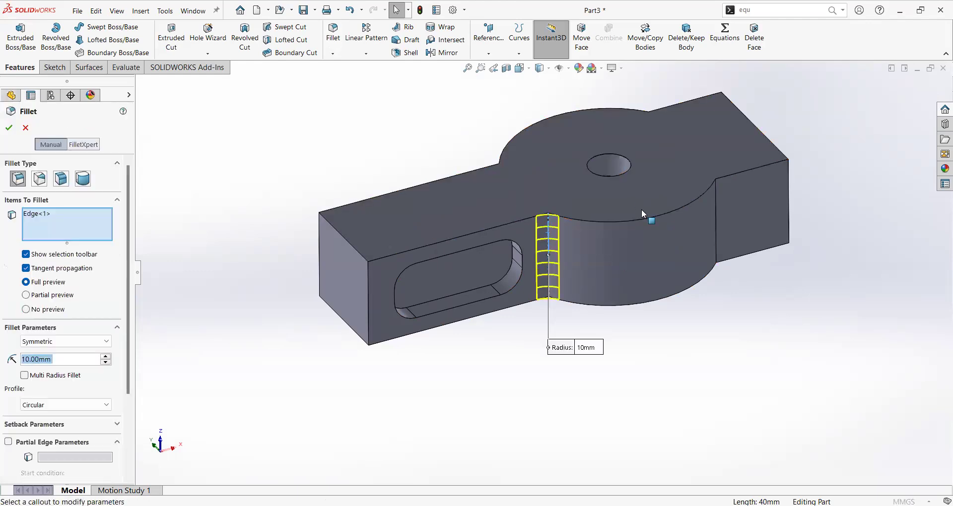
click(715, 210)
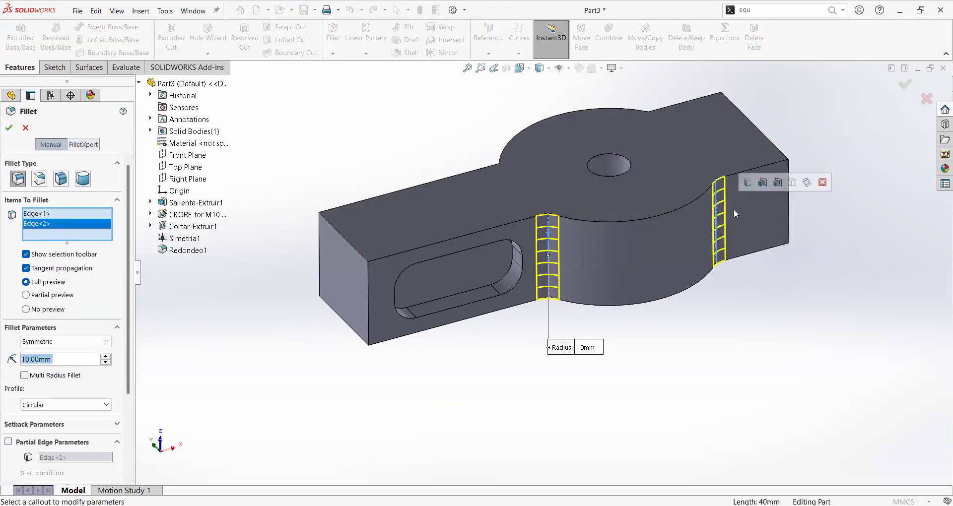
click(747, 183)
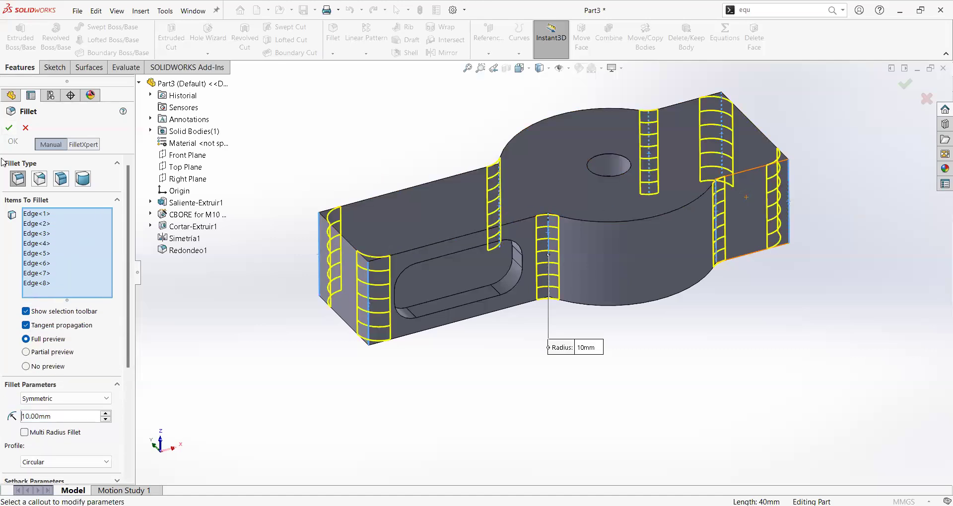
click(9, 128)
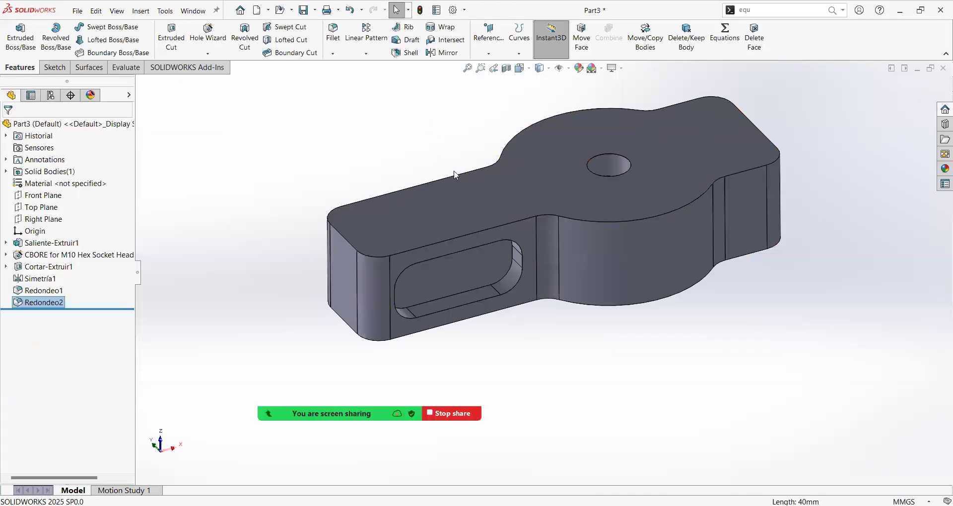
Chamfer the top and bottom outline edges at 2 mm × 45°, creating Chaflán1
middle_drag(456, 175, 518, 166)
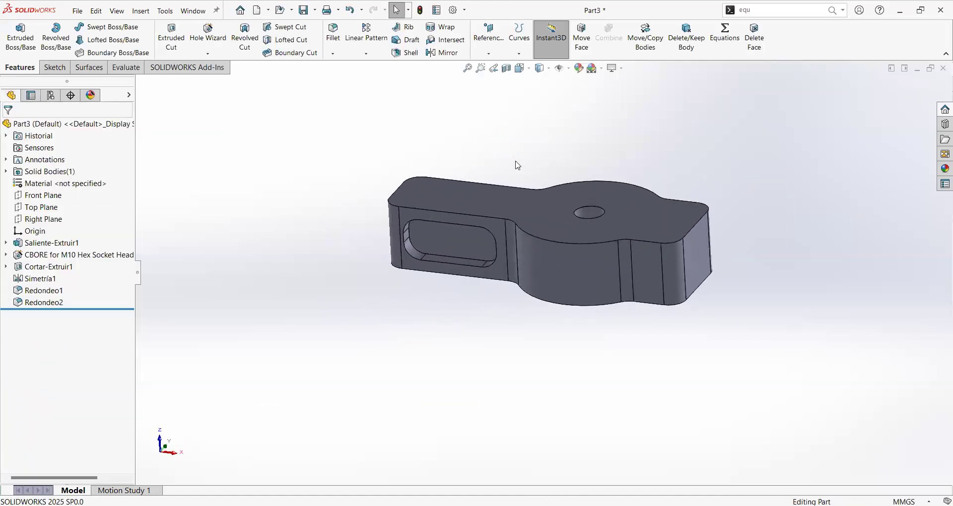
scroll(518, 165, down, 3)
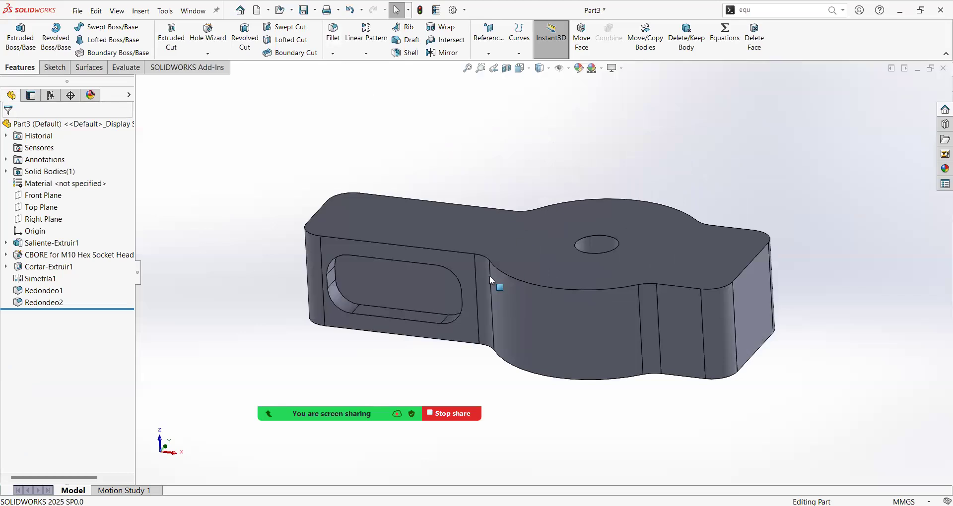
click(454, 250)
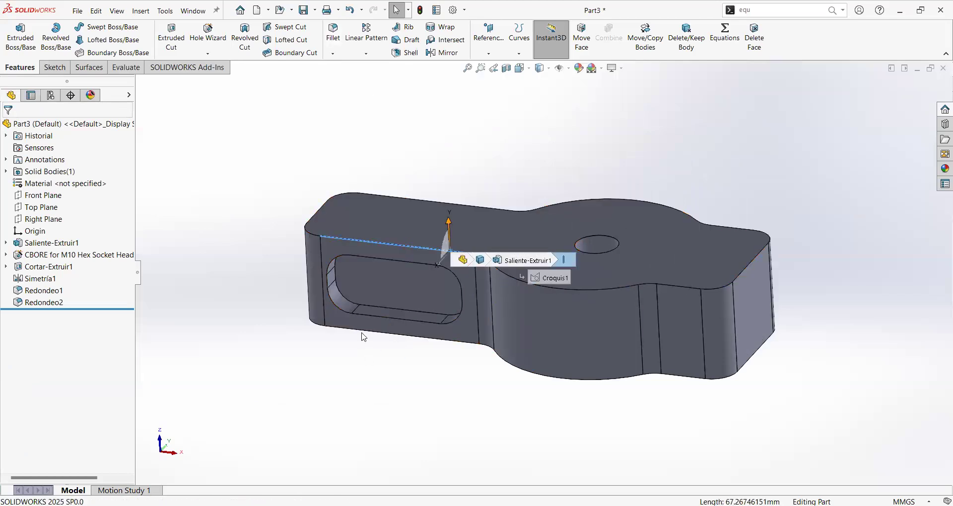
key(c)
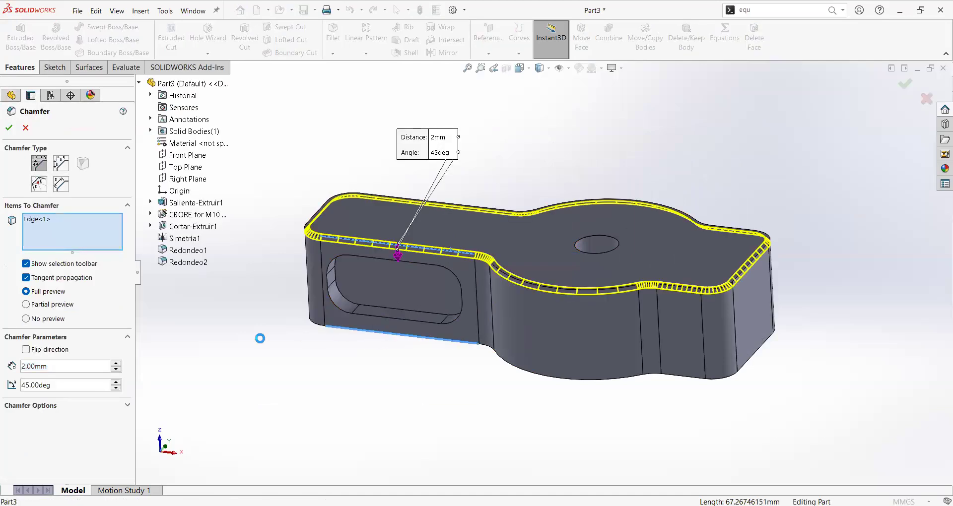
click(367, 331)
middle_drag(364, 301, 454, 209)
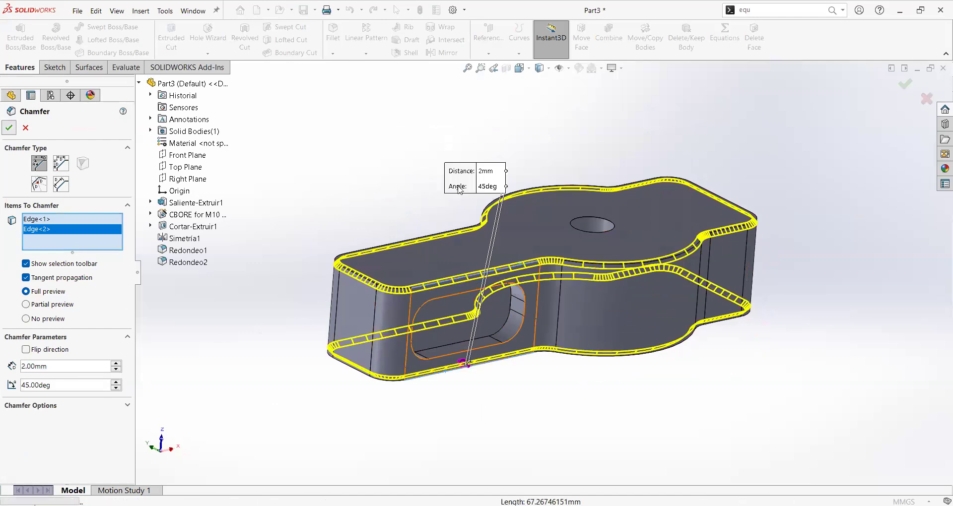
key(Return)
middle_drag(684, 221, 774, 288)
key(ctrl+7)
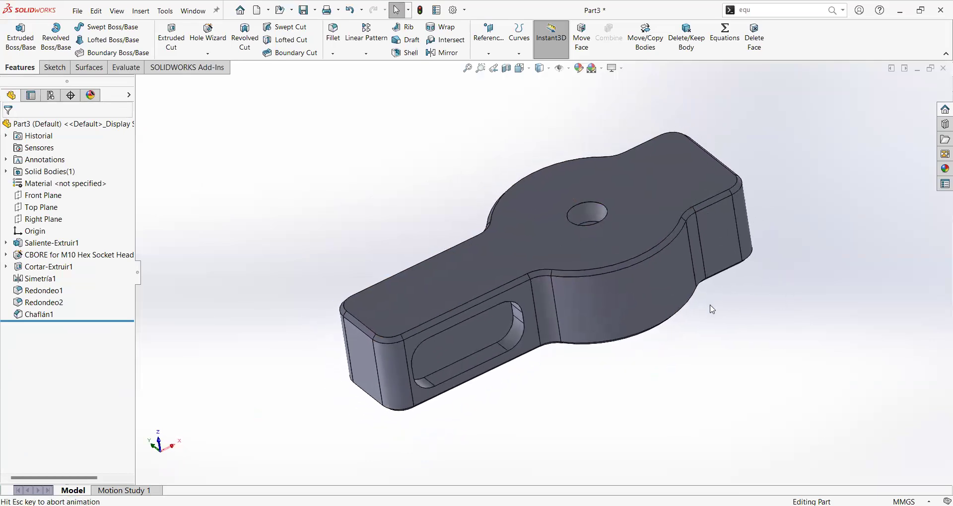
Re-centre and orbit the part, then select the top face to show Saliente-Extruir1's 40 mm height dimension
scroll(521, 233, down, 3)
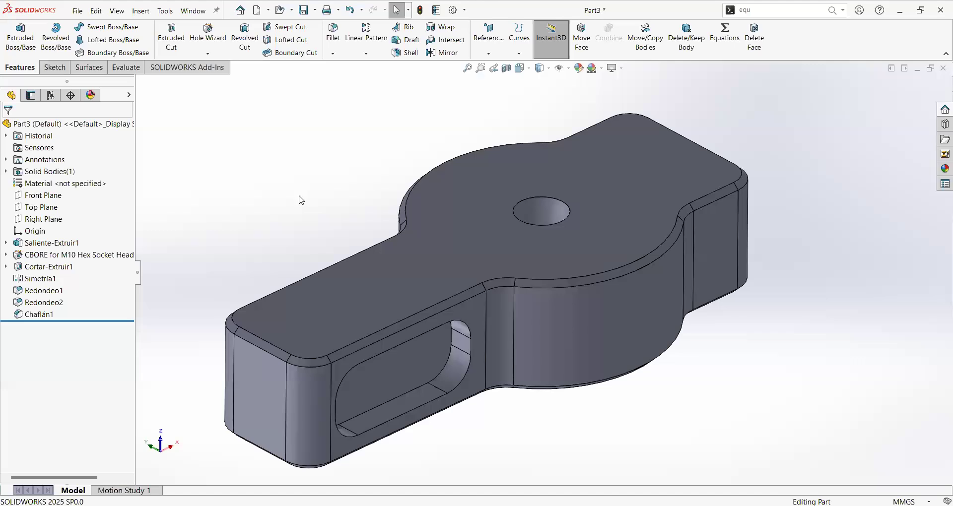
scroll(301, 199, up, 2)
ctrl+middle_drag(301, 214, 338, 235)
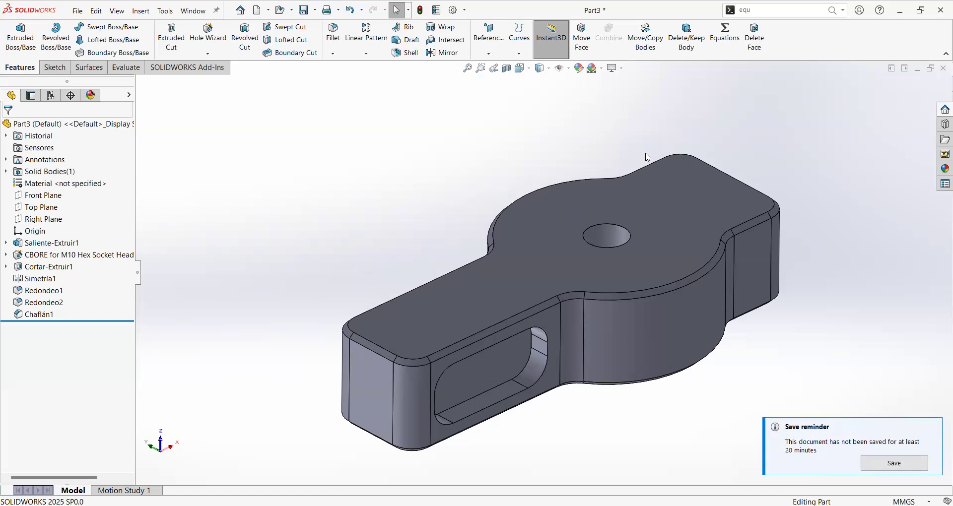
click(513, 364)
middle_drag(513, 365, 543, 249)
click(543, 249)
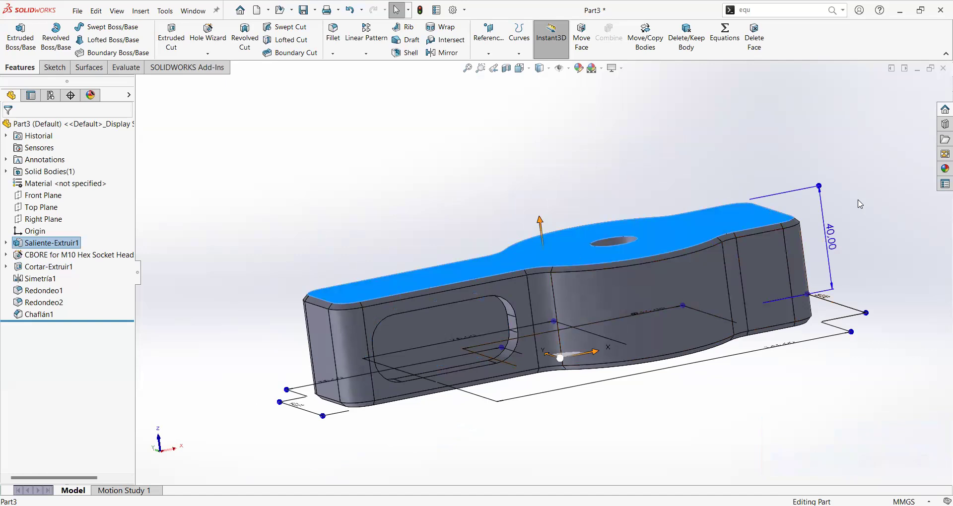
Edit the 40.00 extrusion height dimension to 80 mm
key(Escape)
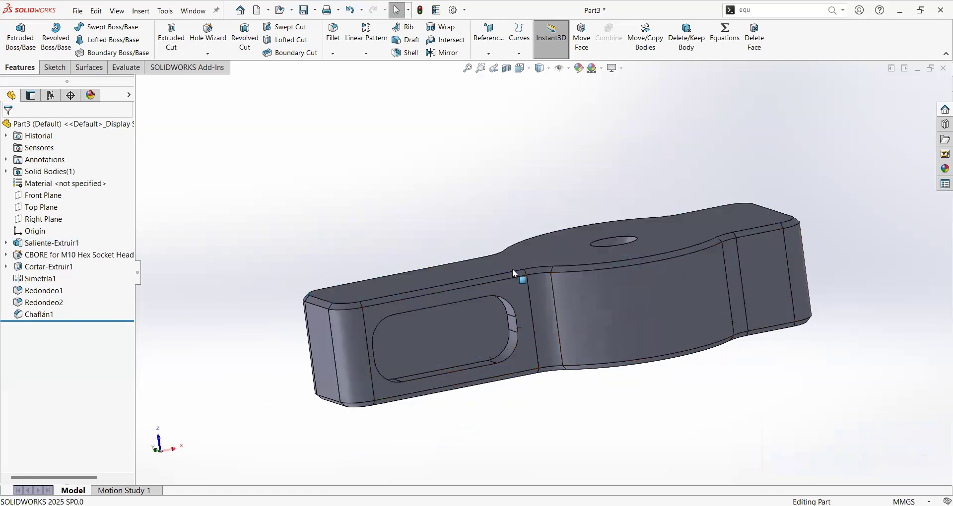
click(487, 326)
click(398, 207)
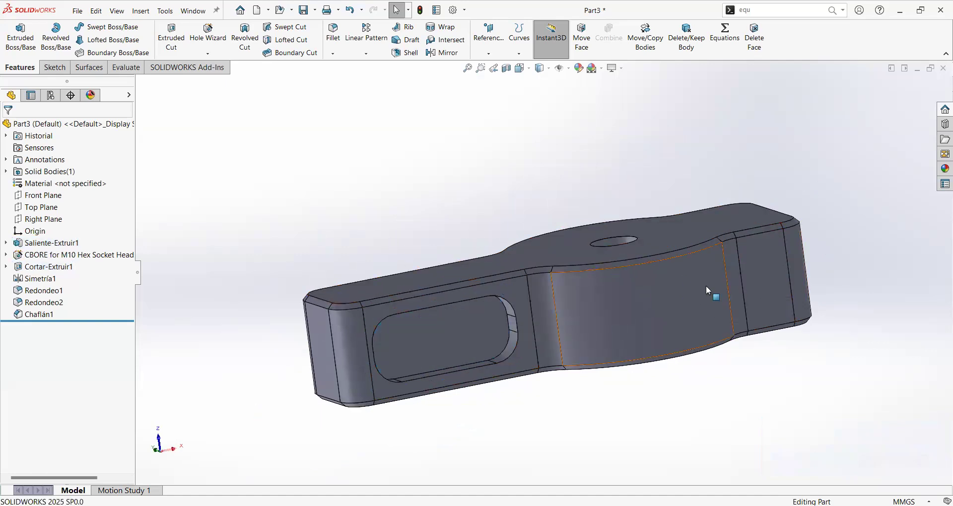
click(708, 291)
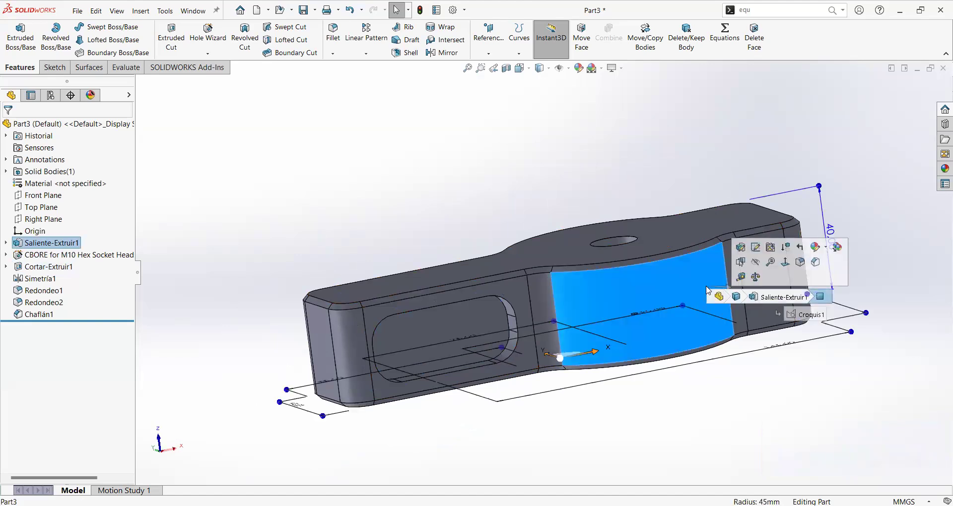
middle_drag(591, 221, 610, 188)
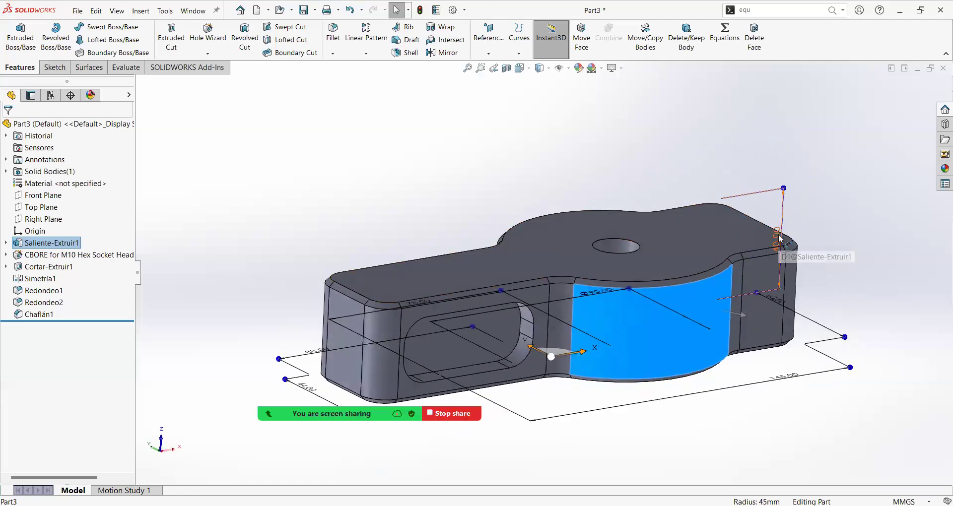
click(779, 236)
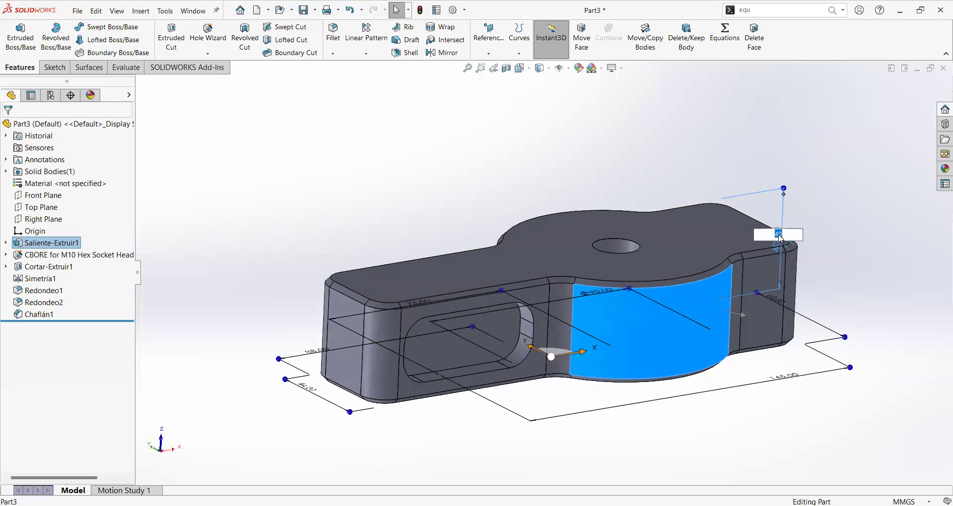
text(80)
key(Return)
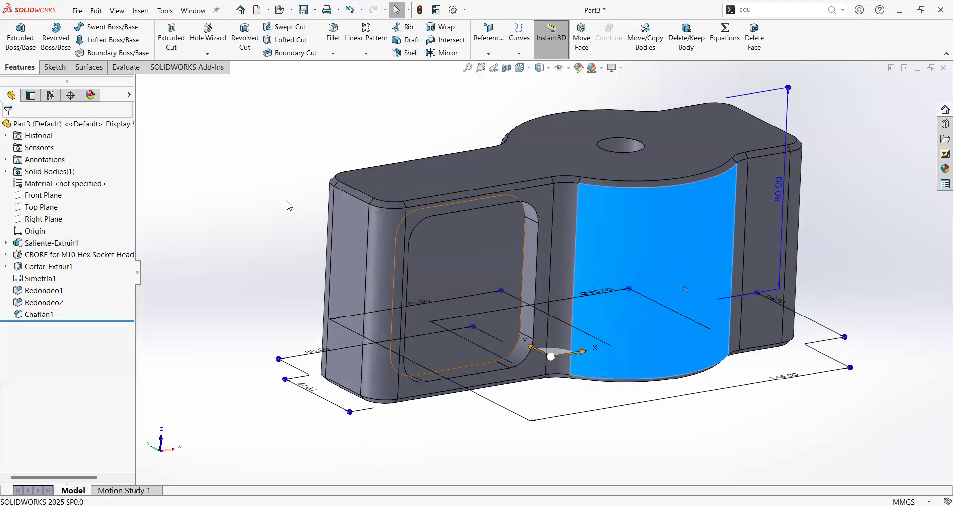
Orbit and zoom around the 80 mm tall part to inspect the result
middle_drag(337, 222, 651, 277)
scroll(385, 225, up, 3)
scroll(334, 207, up, 2)
scroll(773, 205, down, 3)
scroll(574, 297, up, 4)
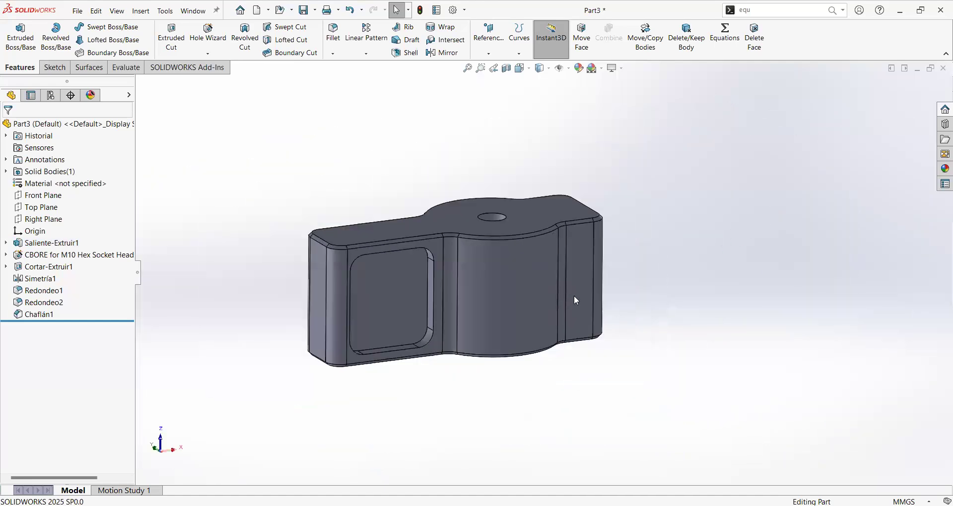
scroll(600, 290, down, 1)
scroll(606, 214, down, 1)
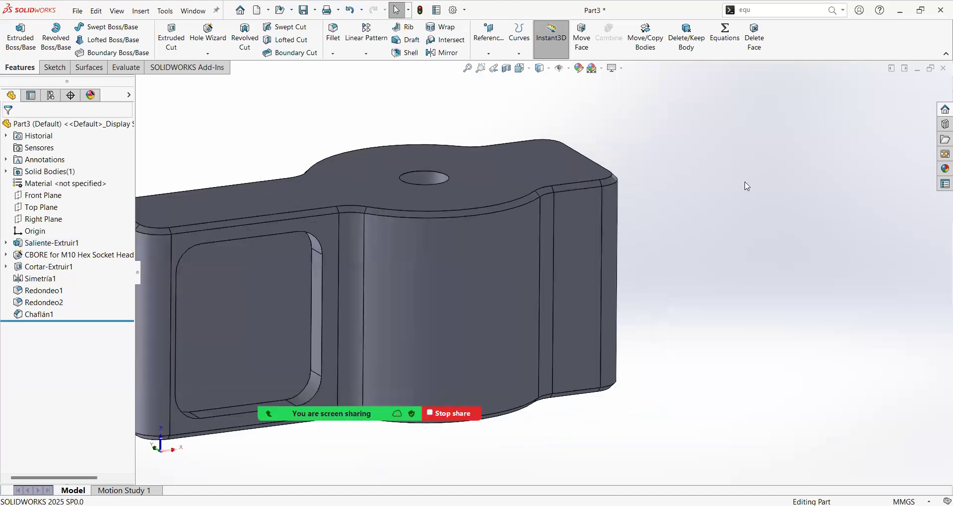